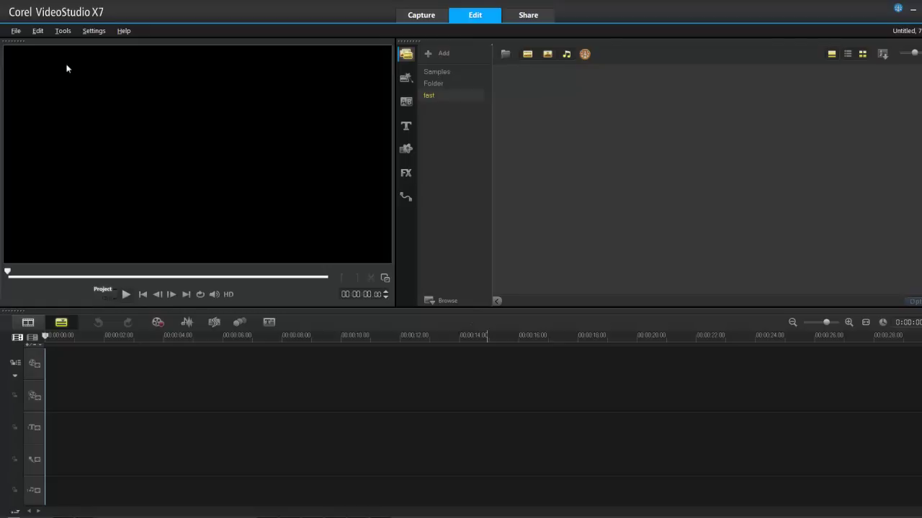
Step: Launch FastFlick from Tools, choose the pink VideoStudio template, and proceed to Add Your Media
left_click(64, 31)
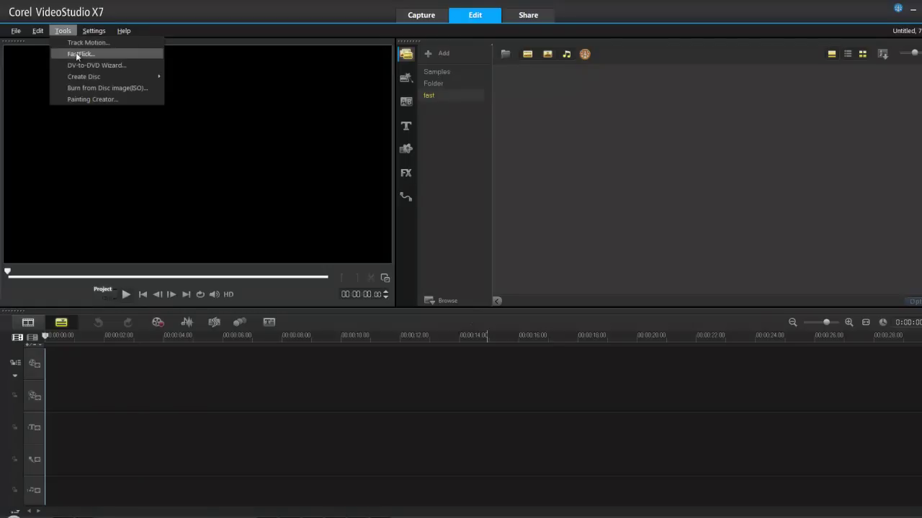
left_click(78, 54)
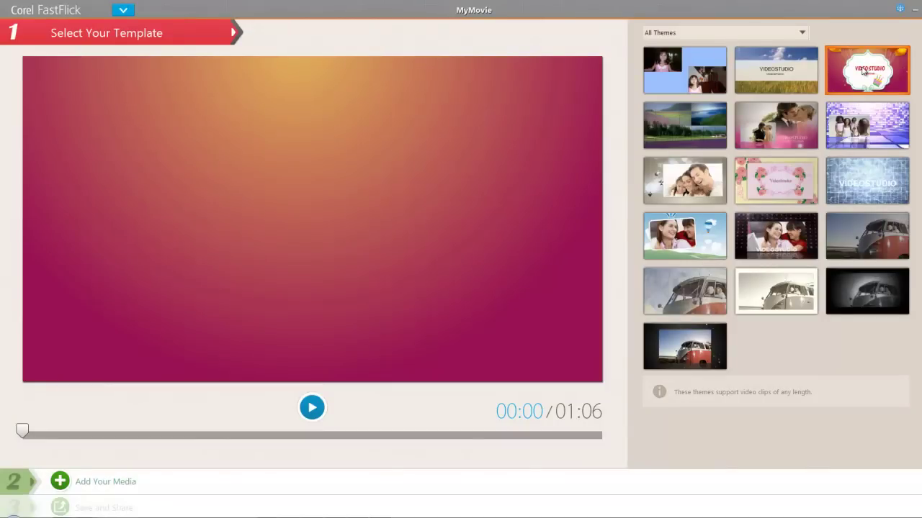
left_click(106, 482)
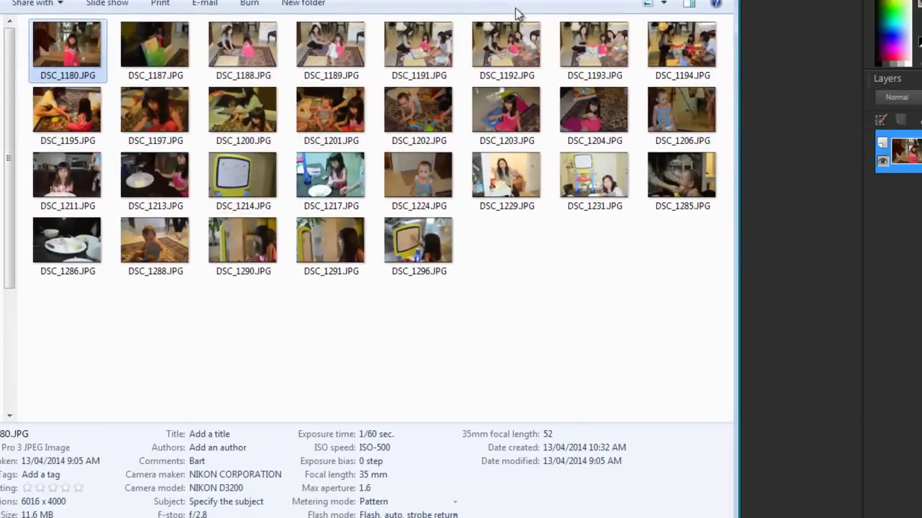
Step: Drag the party photo folder window aside to reveal PaintShop Pro with DSC_1180.JPG
left_click_drag(516, 6, 915, 6)
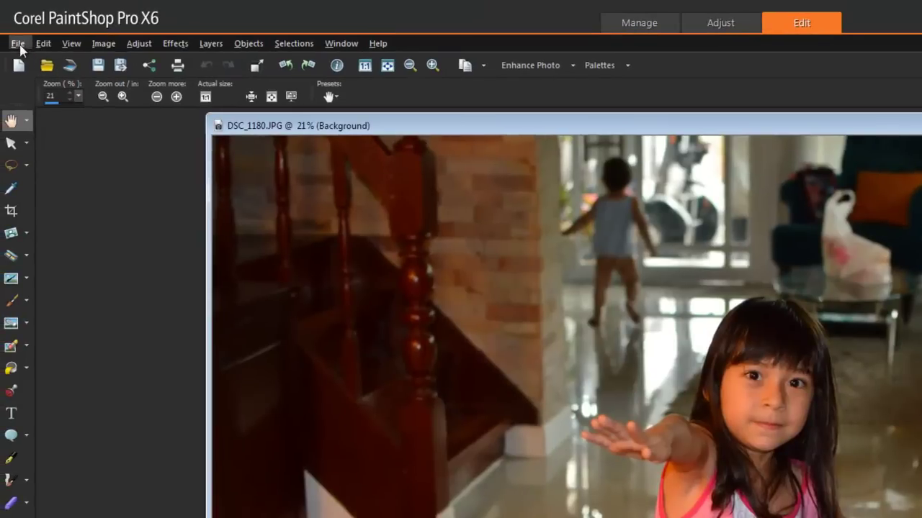
Step: Start script recording and resize DSC_1180.JPG to 1324 × 880 pixels
left_click(18, 44)
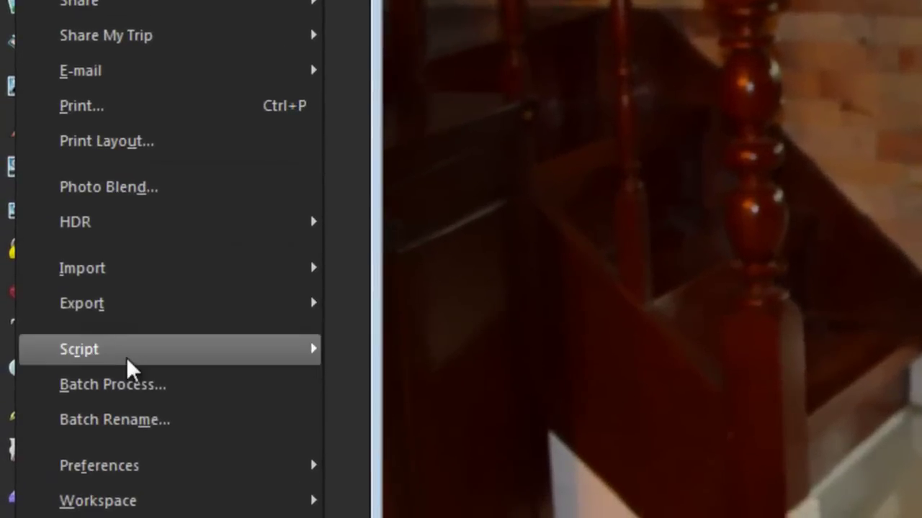
mouse_move(71, 421)
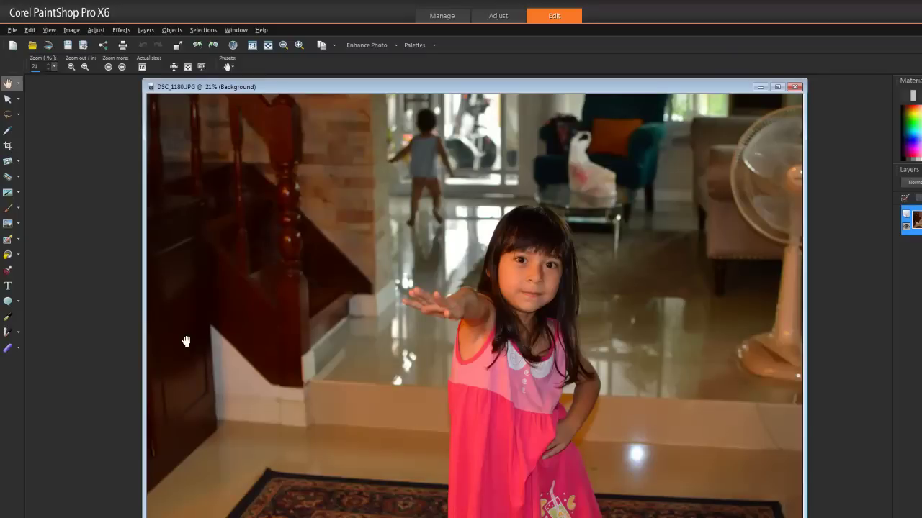
left_click(71, 30)
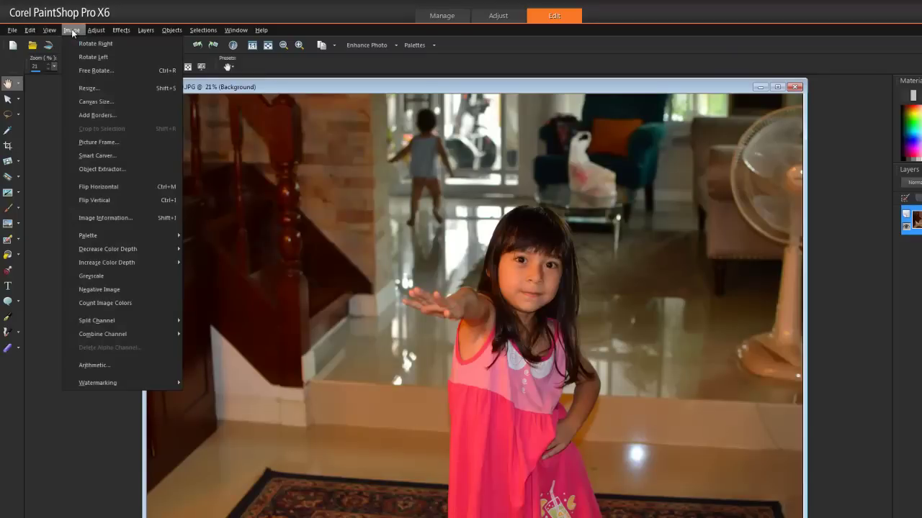
left_click(95, 87)
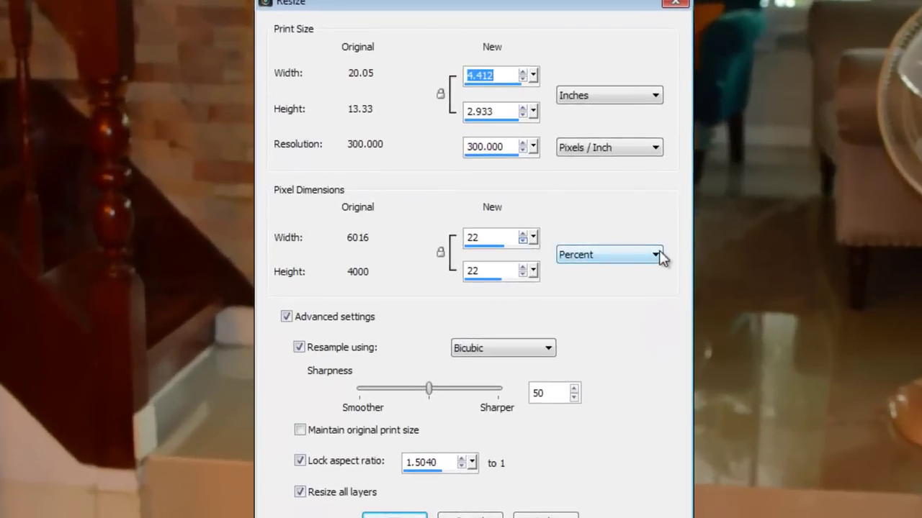
left_click(647, 254)
left_click(641, 268)
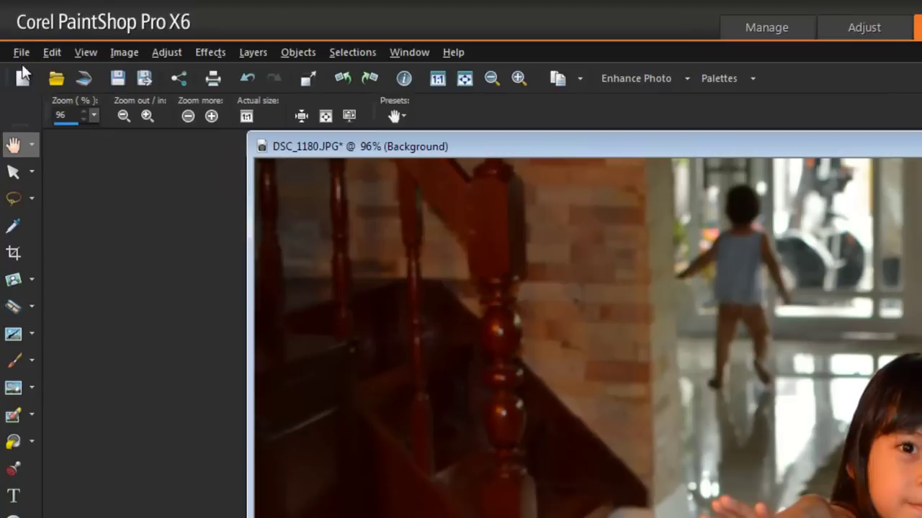
Step: Save the recording as FastFlick.PspScript, overwriting the existing FastFlick script
left_click(21, 53)
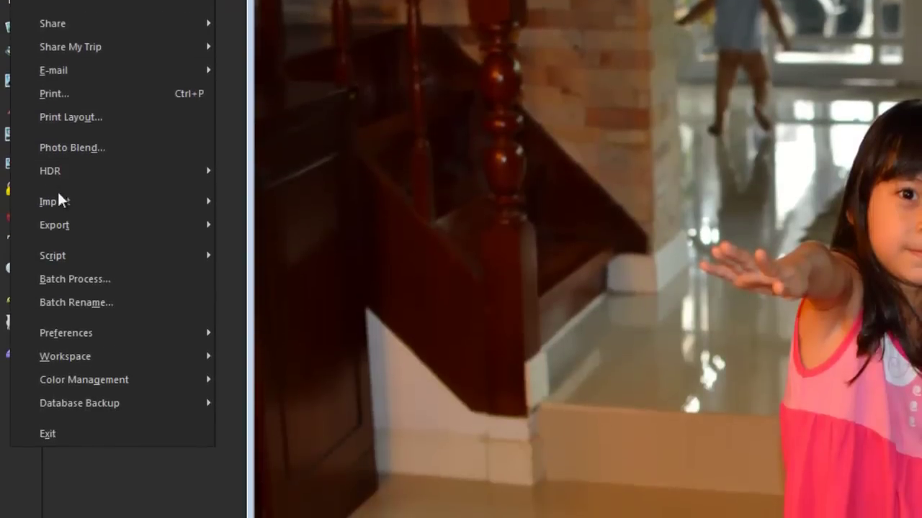
mouse_move(85, 451)
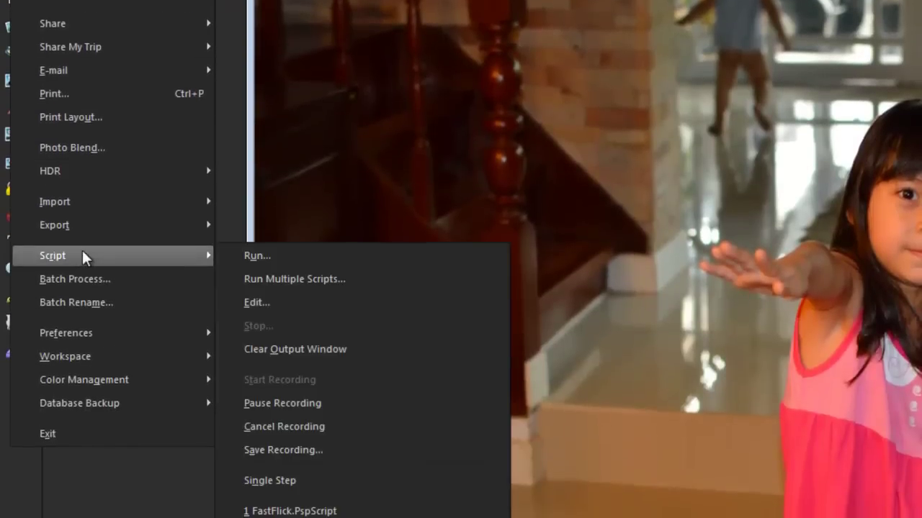
left_click(316, 449)
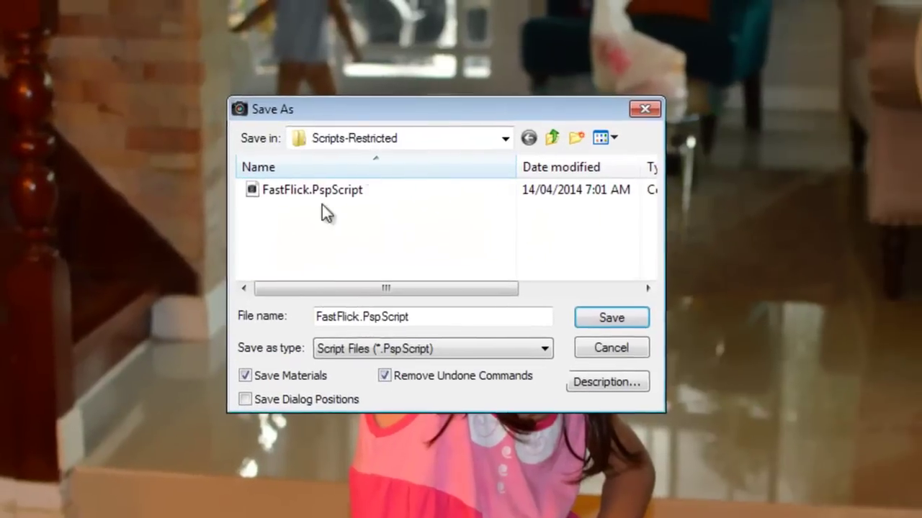
left_click_drag(389, 110, 588, 88)
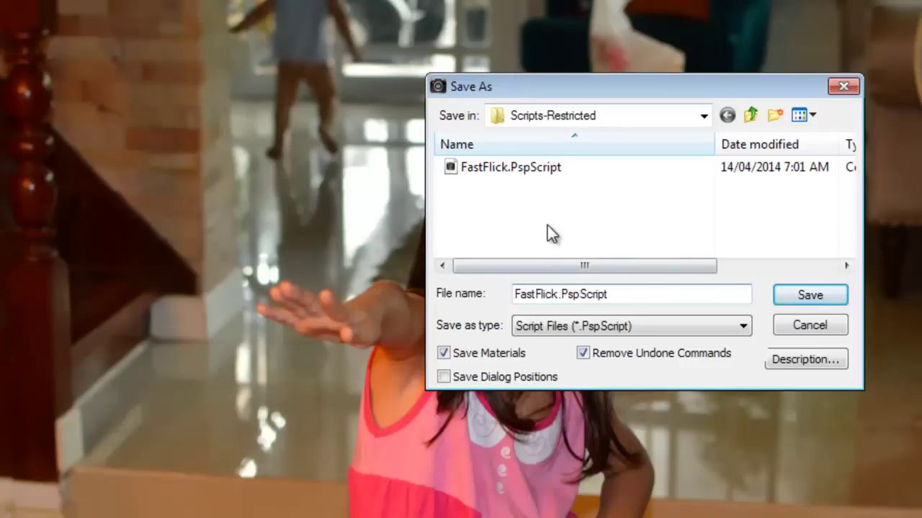
left_click(827, 302)
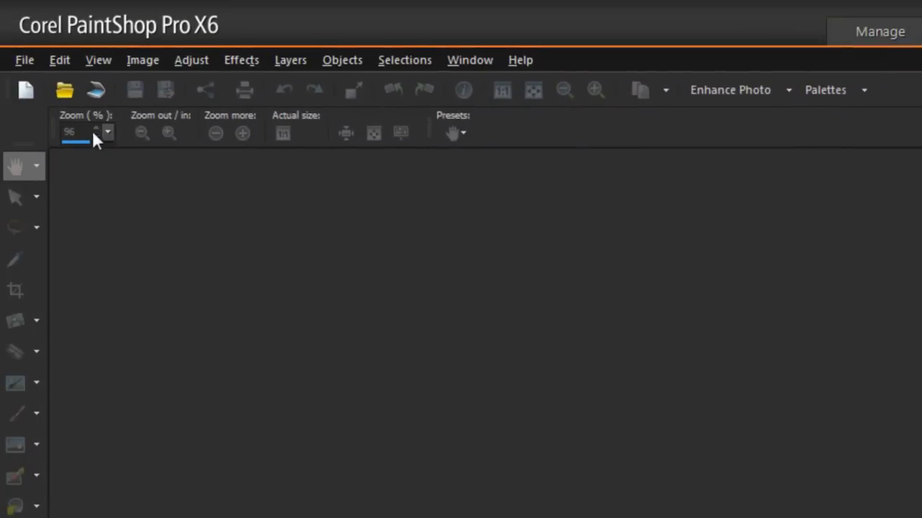
Step: Open Batch Process and keep FastFlick as the script to run
left_click(26, 62)
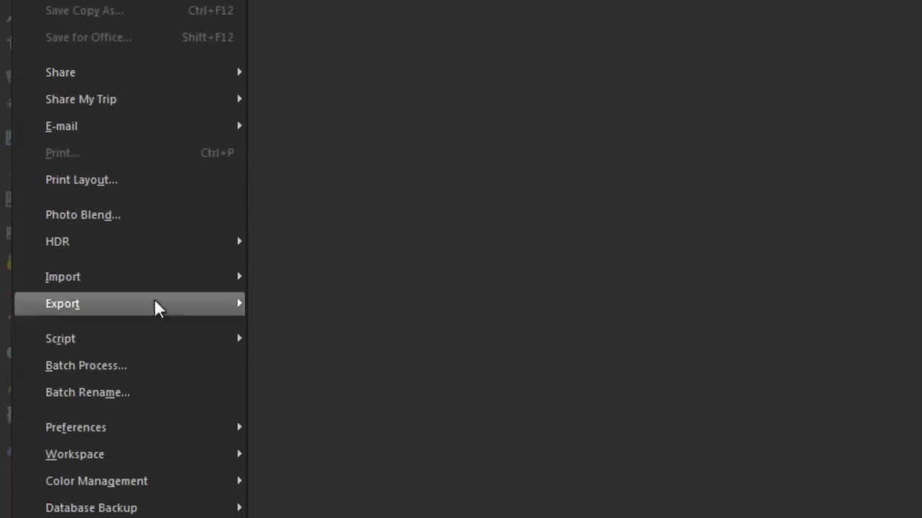
left_click(162, 374)
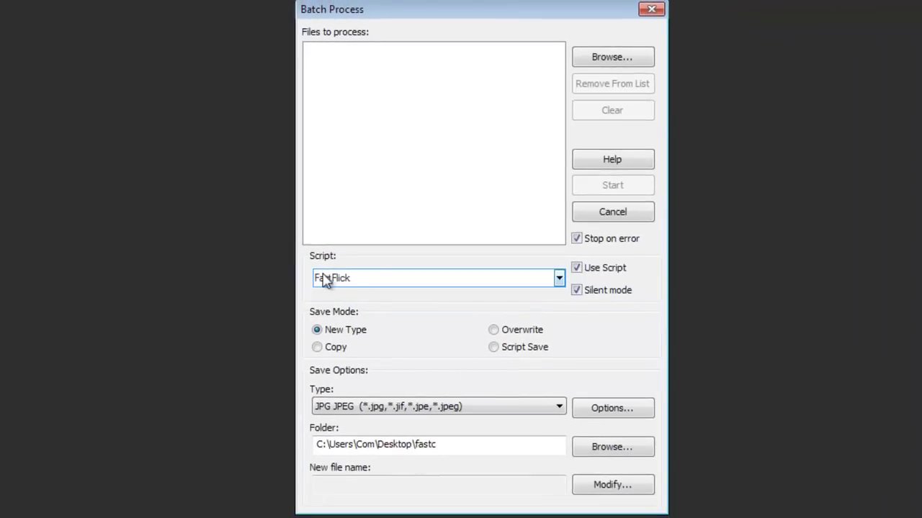
left_click(559, 280)
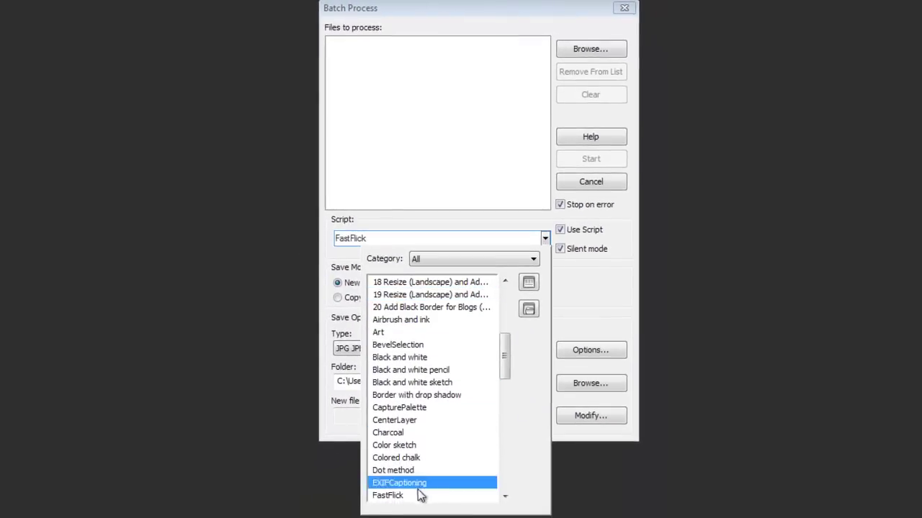
left_click(400, 499)
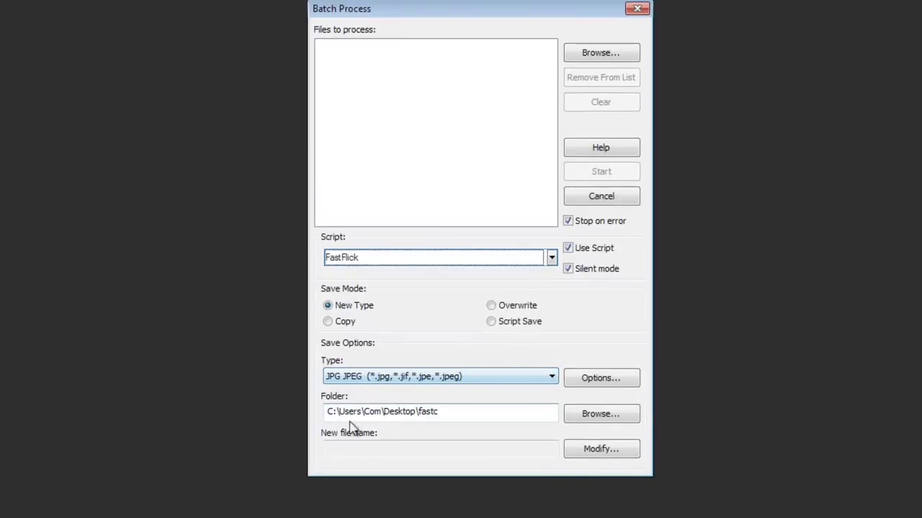
Step: Set the batch output folder to small flick
left_click(583, 422)
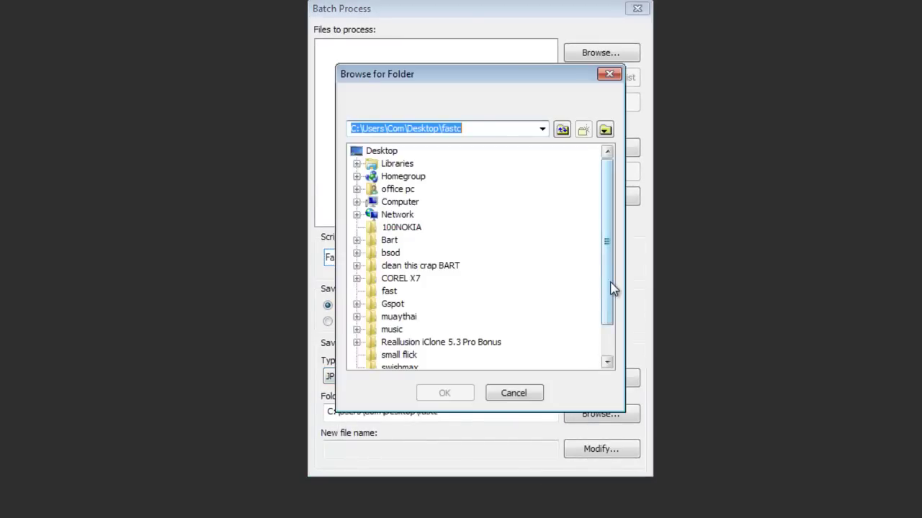
left_click_drag(611, 288, 609, 308)
left_click(398, 330)
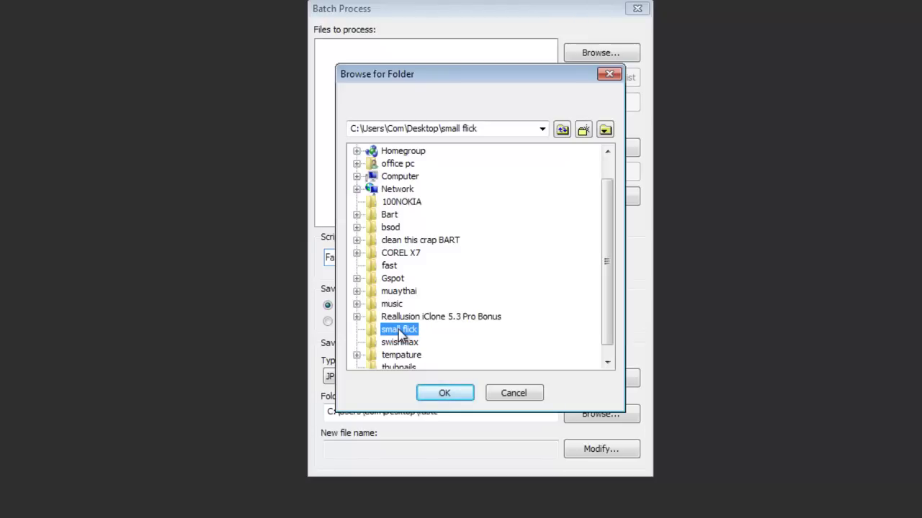
left_click(448, 392)
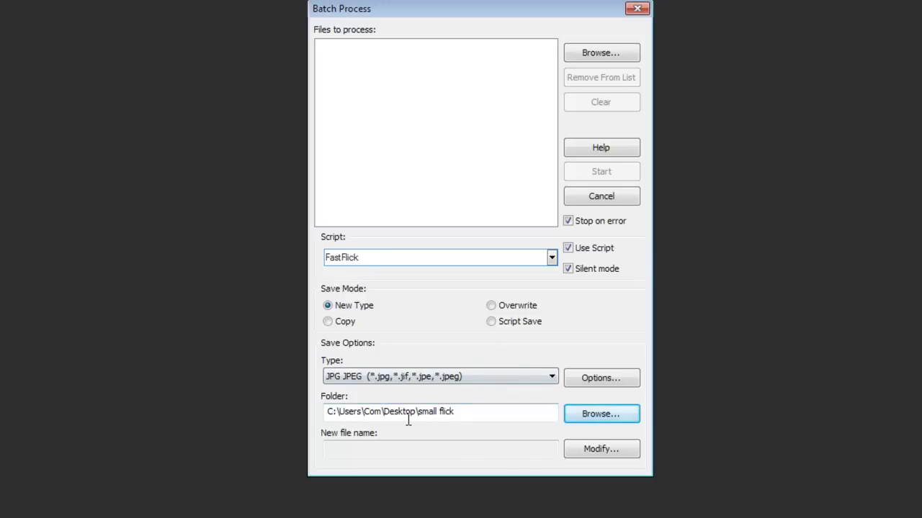
Step: Add every photo in the fast folder to the batch list
left_click(597, 57)
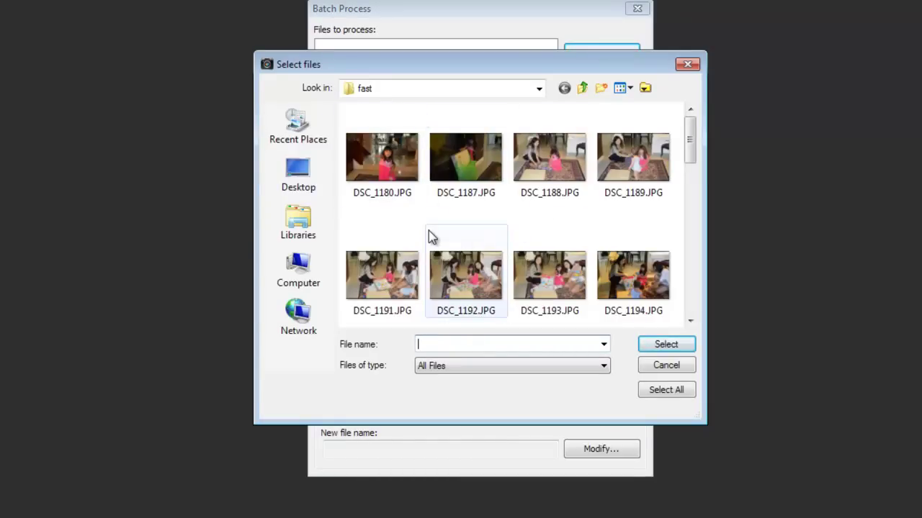
left_click(400, 223)
key("ctrl+a")
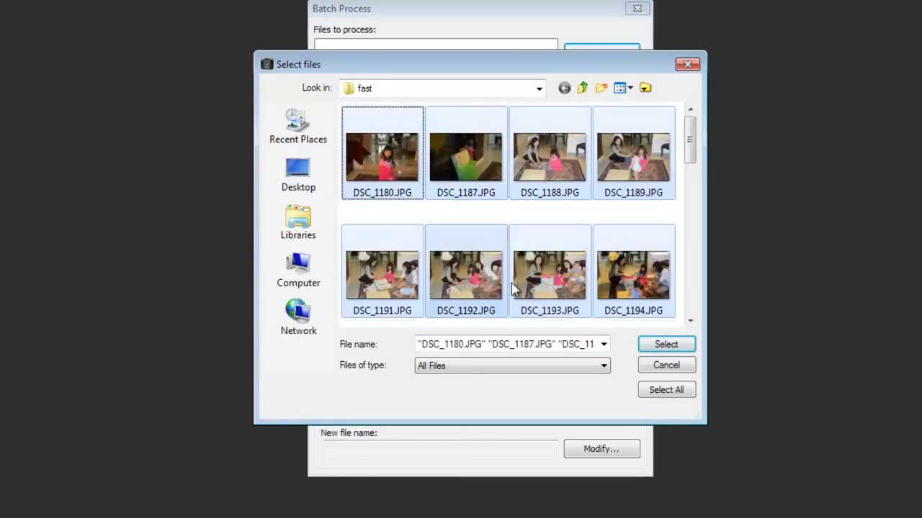
left_click(654, 350)
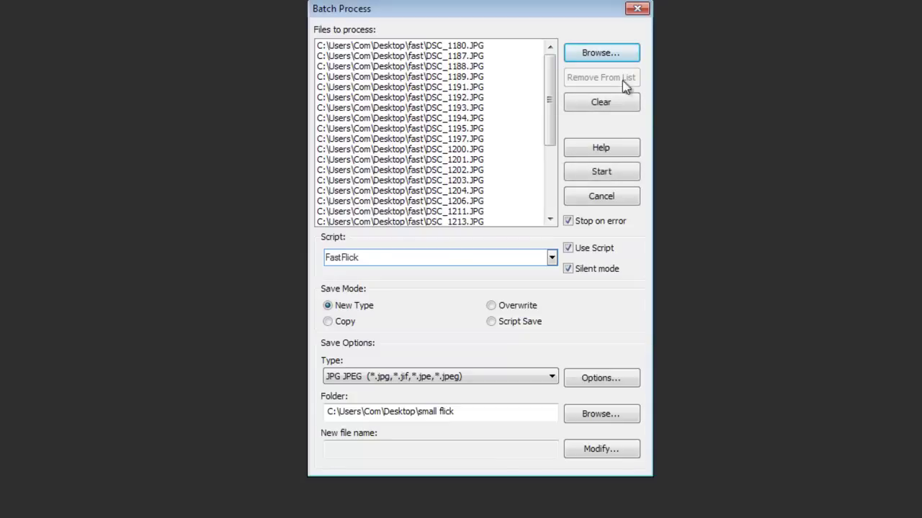
Step: Start the batch so all 29 photos are processed into small flick
left_click(613, 176)
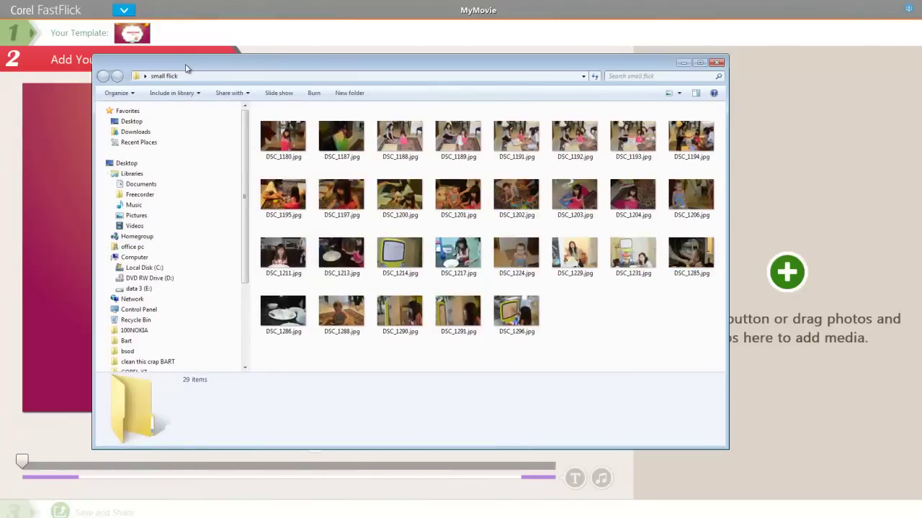
Step: Select all 29 resized photos in small flick, drag them into FastFlick's media, and close Explorer
left_click(269, 151)
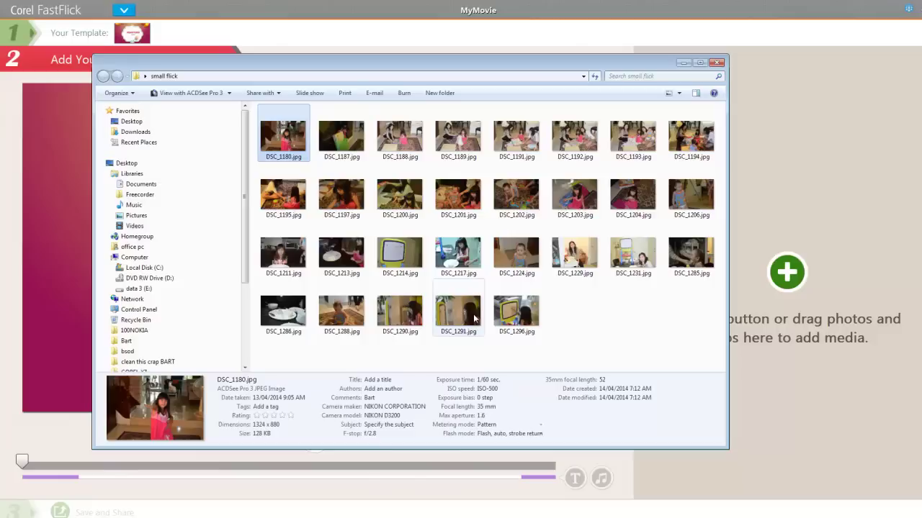
key("ctrl+a")
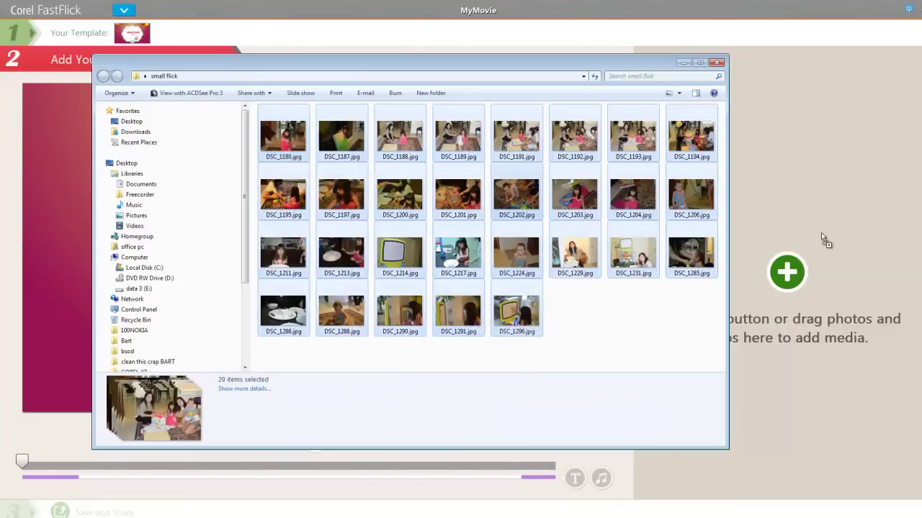
left_click_drag(821, 232, 821, 232)
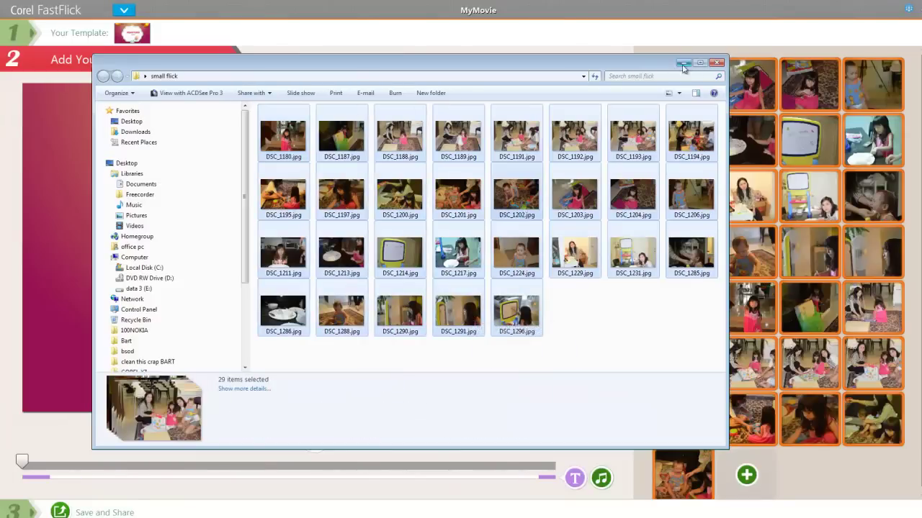
left_click(716, 64)
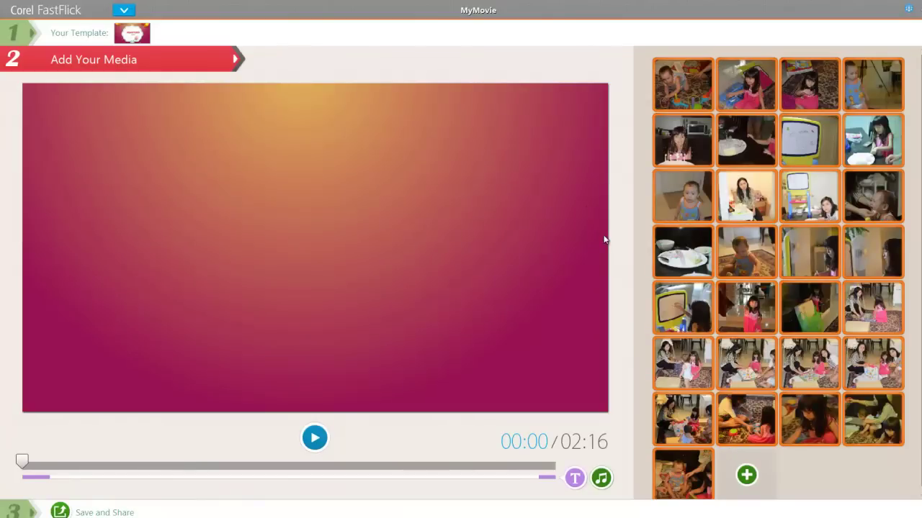
Step: Scrub through the slideshow preview, then go to the Save and Share step
left_click(695, 79)
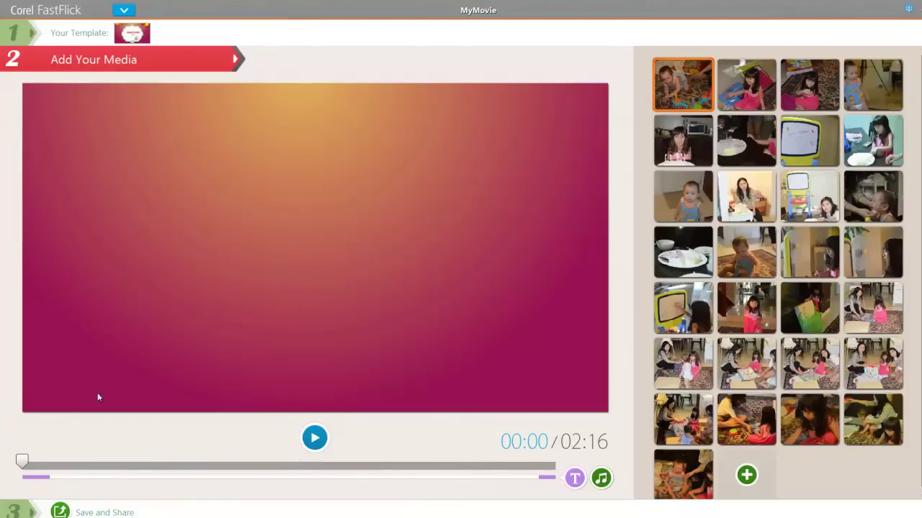
left_click_drag(79, 465, 435, 468)
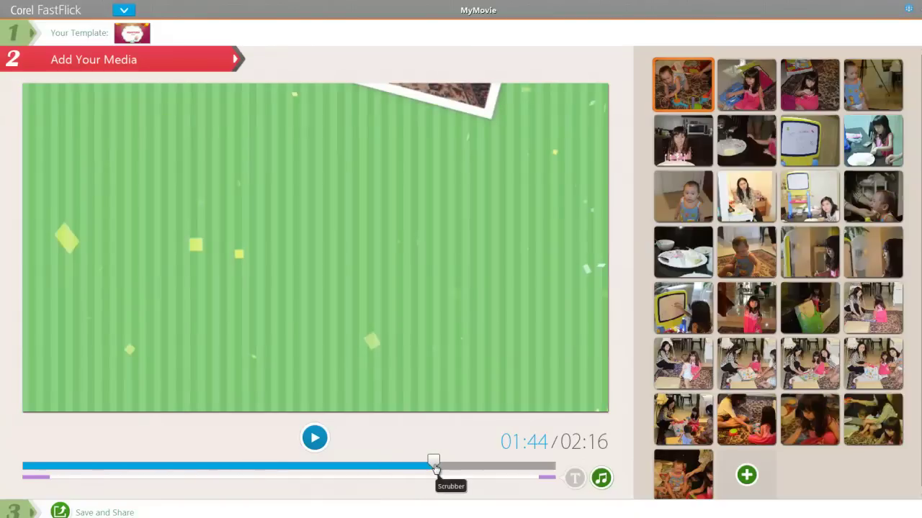
left_click(130, 512)
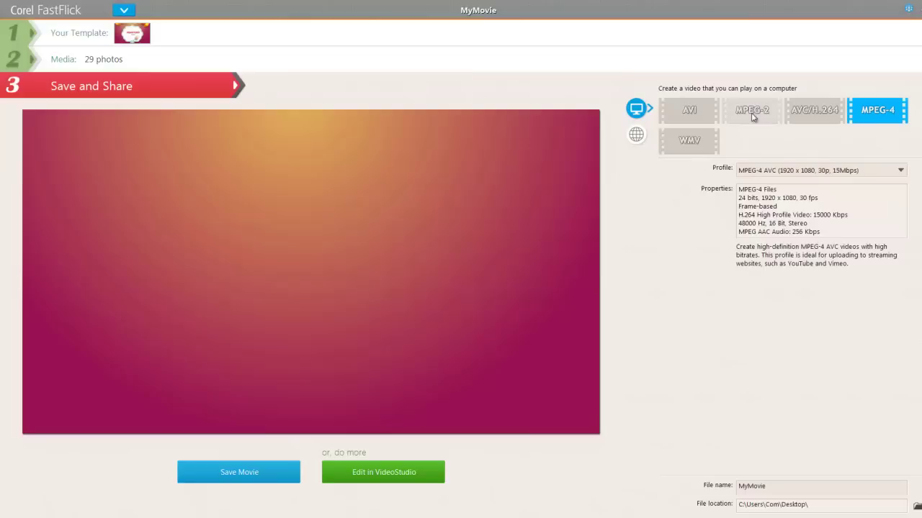
Step: Keep the MPEG-4 AVC 1920×1080, 30p, 15 Mbps profile and open the project in VideoStudio
left_click(900, 171)
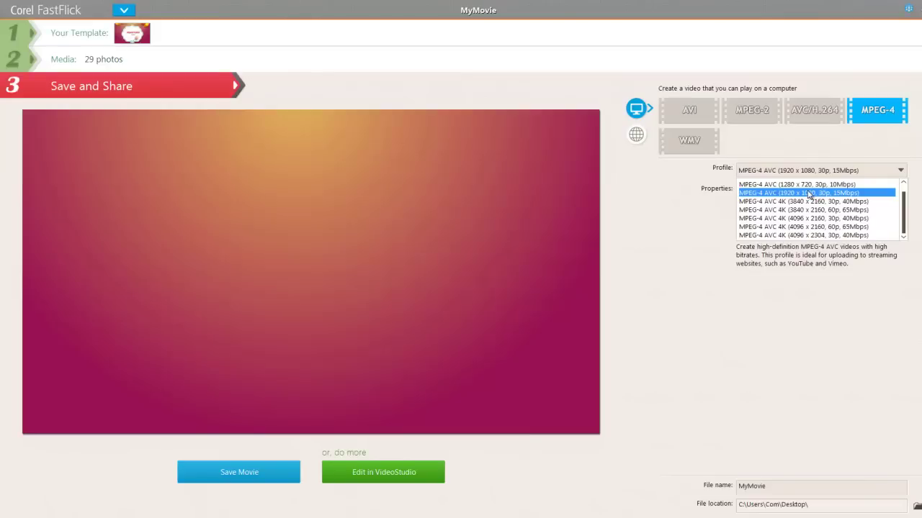
left_click(702, 384)
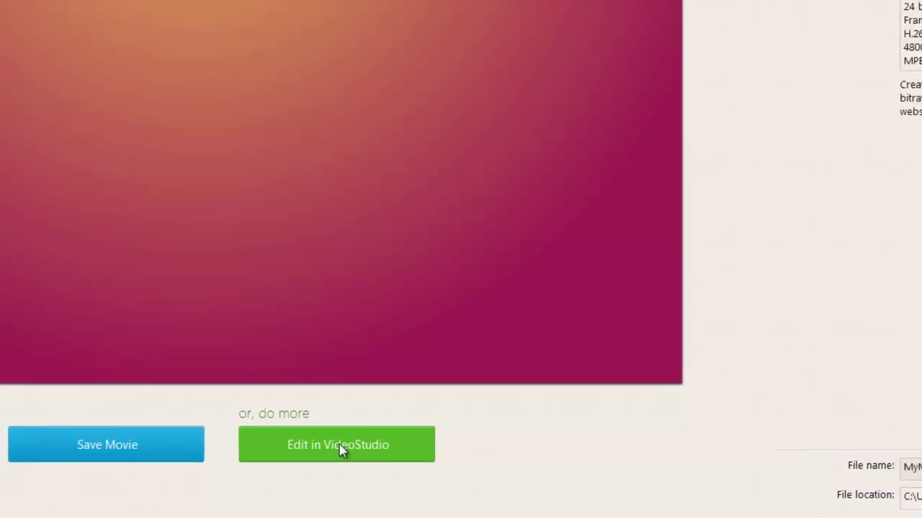
left_click(341, 447)
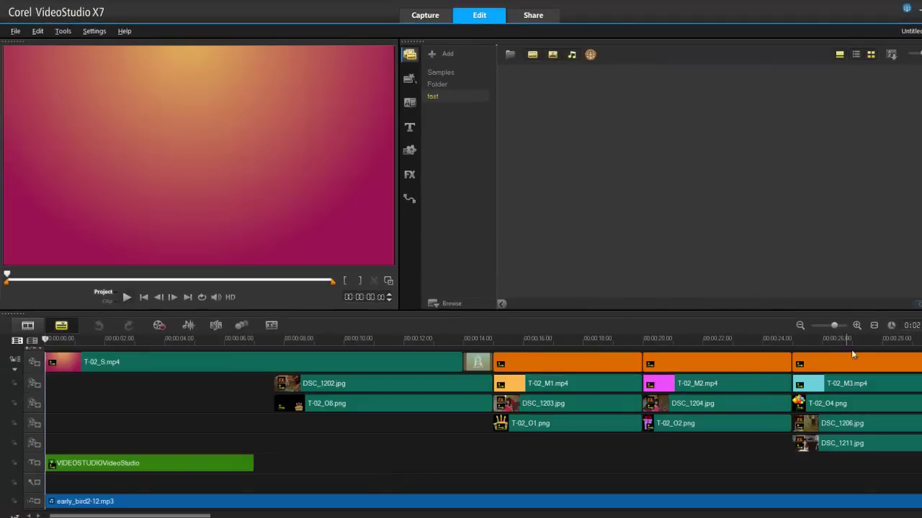
Step: Fit the project to the timeline, play it, and scrub from the start to about one minute
left_click(874, 326)
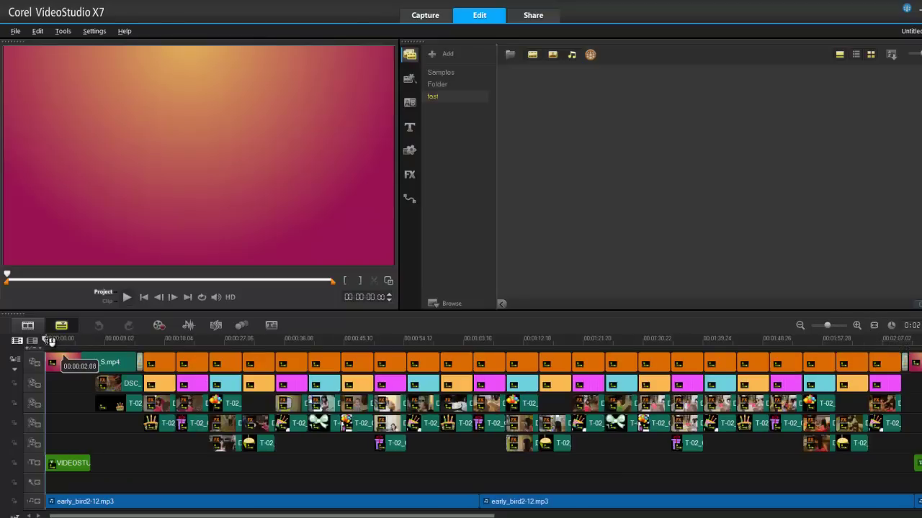
key("space")
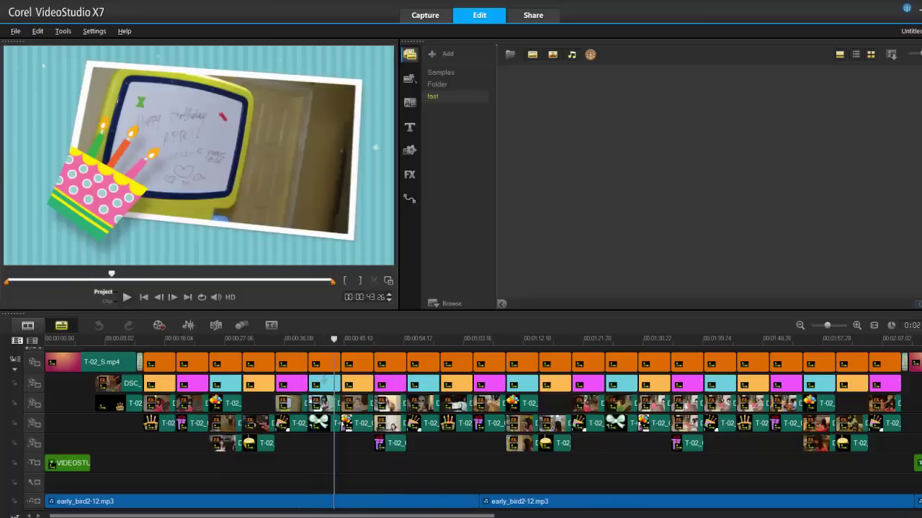
left_click_drag(333, 338, 44, 362)
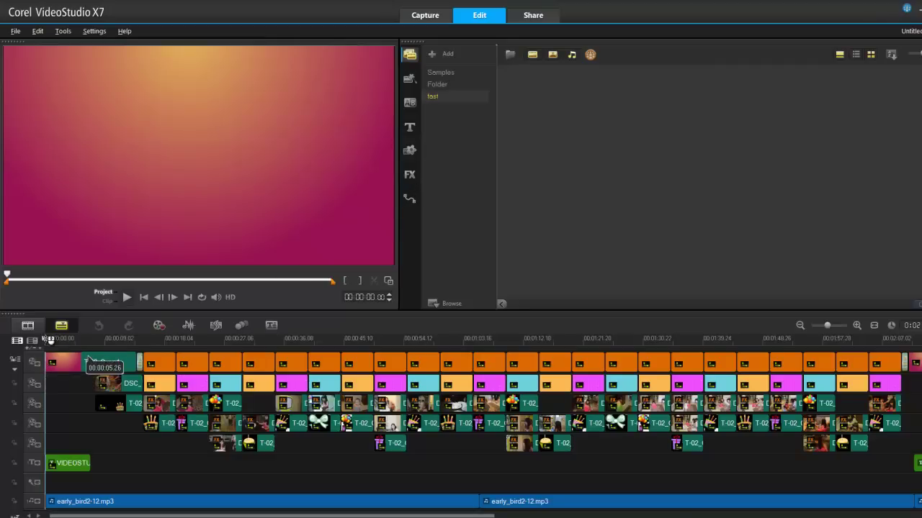
left_click_drag(74, 345, 417, 338)
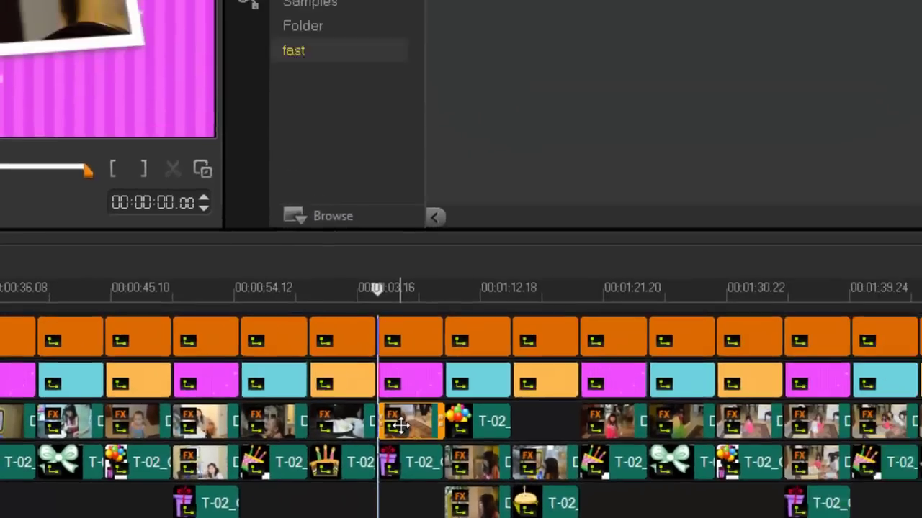
Step: Open the overlay baby photo clip's Edit settings and toggle Apply Pan & Zoom off and back on
double_click(589, 295)
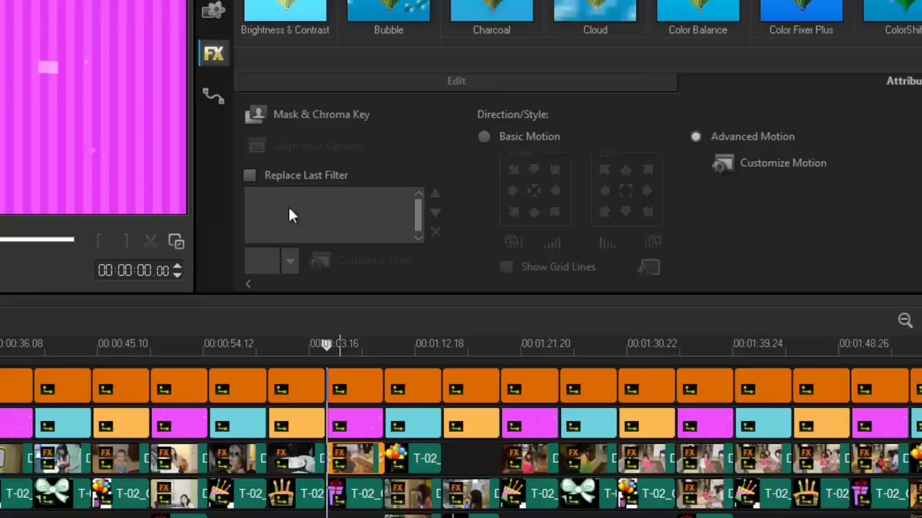
left_click(469, 82)
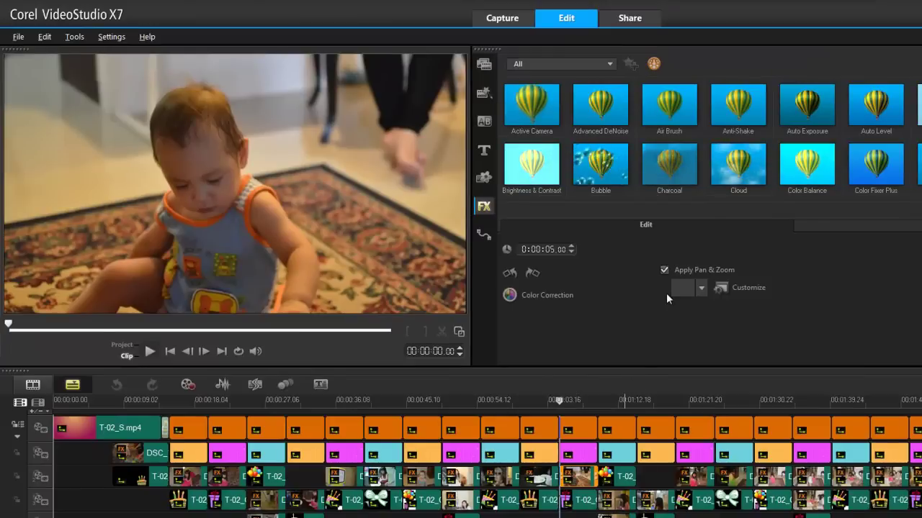
left_click(663, 270)
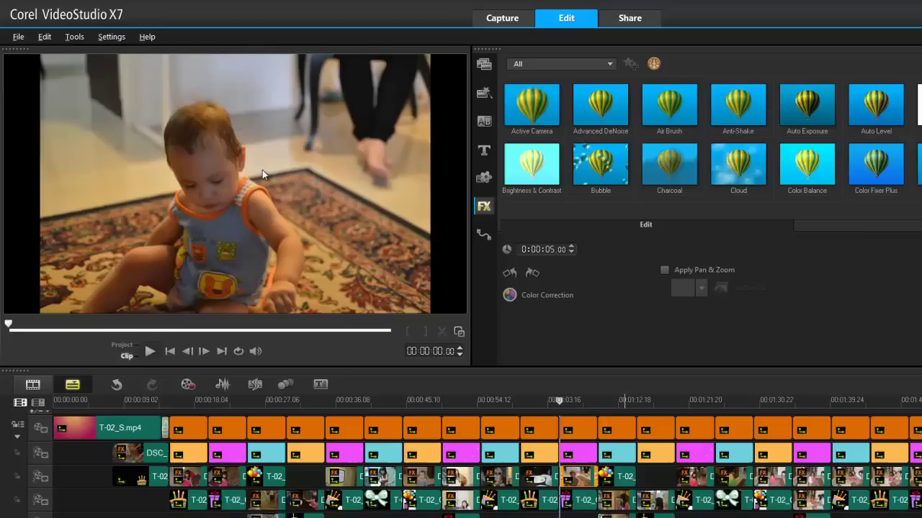
left_click(663, 270)
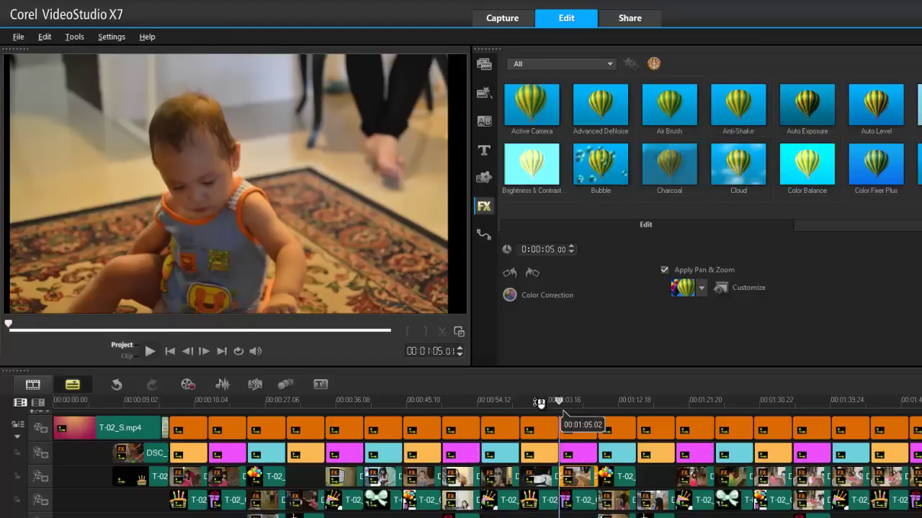
Step: Scrub the preview back to about 50 seconds and step frame by frame through the transition
left_click_drag(560, 415, 512, 416)
key("Left")
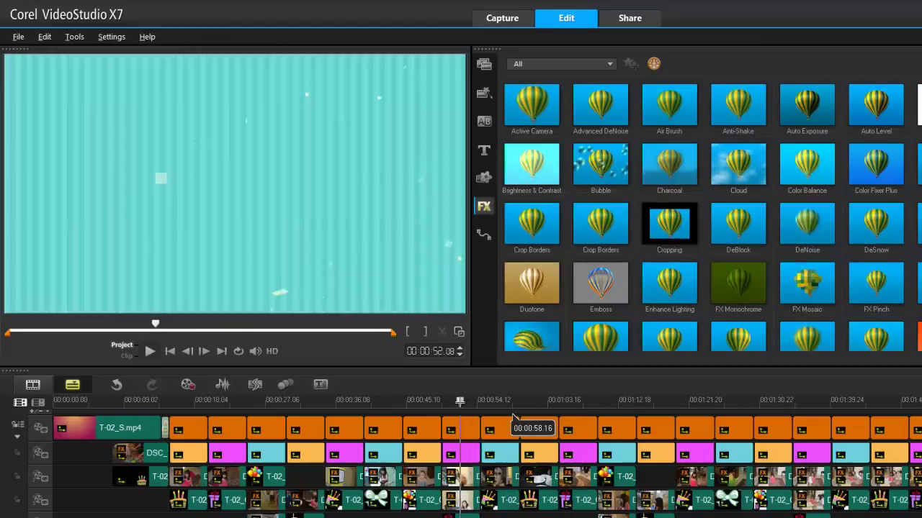
key("Left")
key("Left")
key("Left")
key("Left")
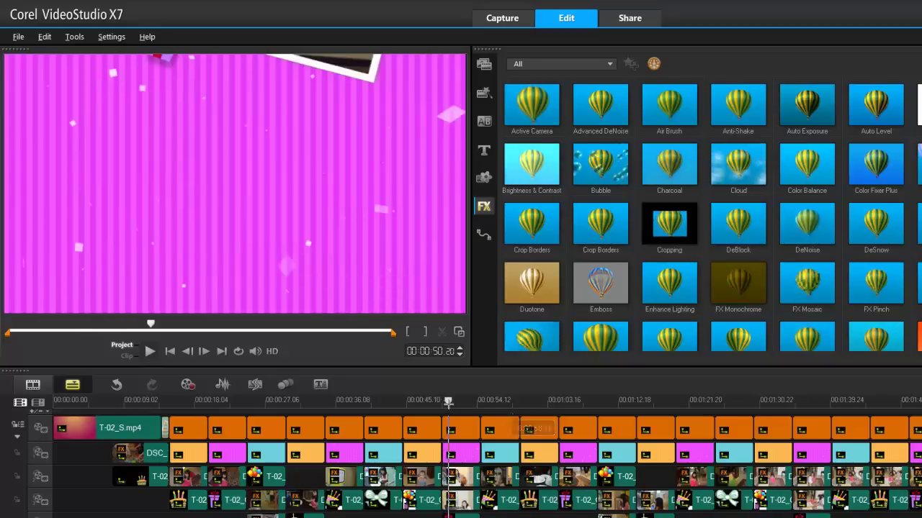
key("Right")
key("Right")
key("Right")
key("Right")
key("Right")
key("Right")
key("Right")
key("Right")
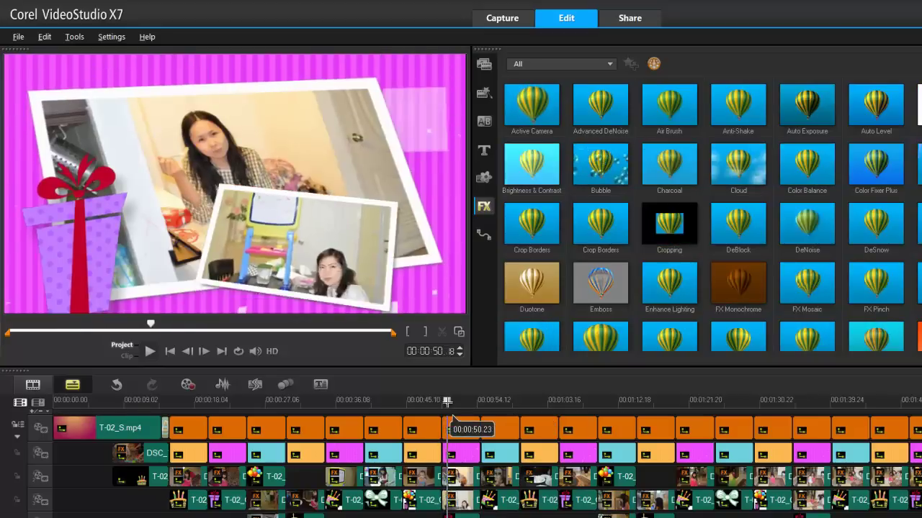
key("Right")
key("Right")
key("Right")
key("Right")
key("Right")
key("Right")
key("Right")
key("Right")
key("Right")
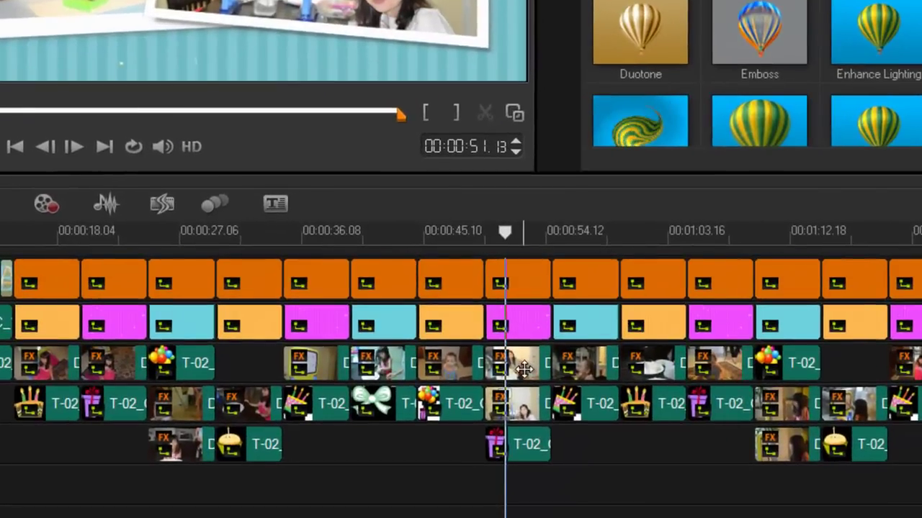
Step: Open Customize Motion for the photo clip at 51 seconds and play its motion preview to 2.11 seconds
right_click(523, 368)
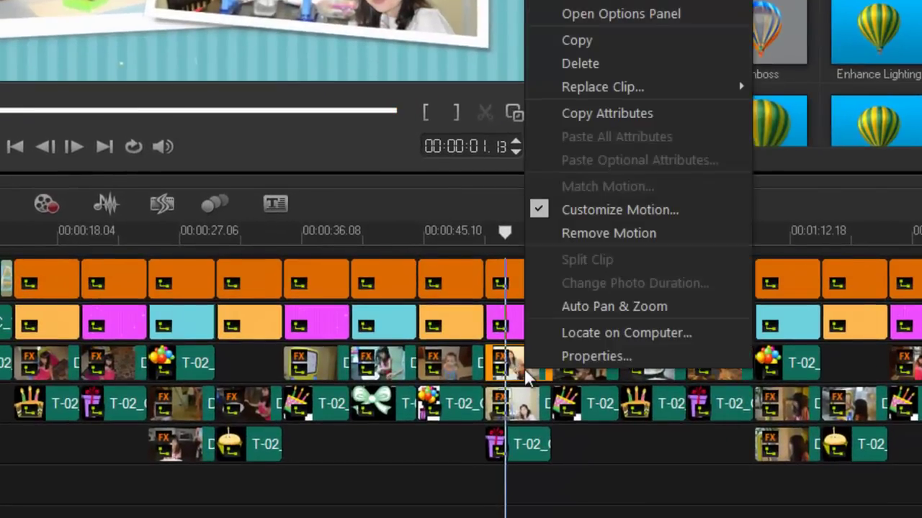
left_click(595, 212)
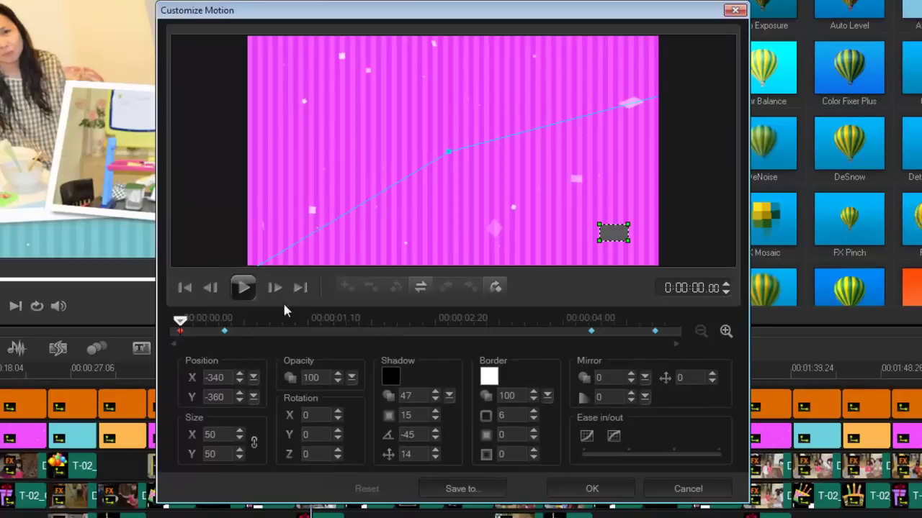
left_click_drag(181, 324, 279, 326)
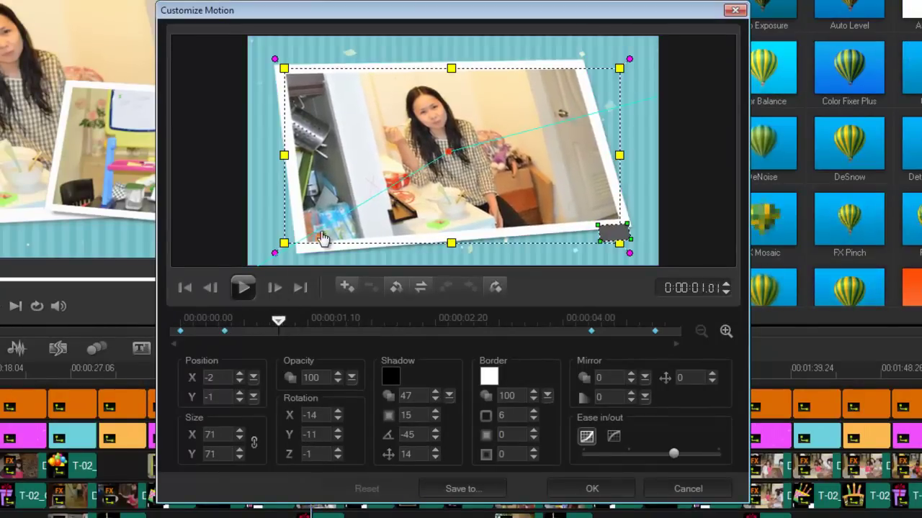
left_click_drag(279, 323, 329, 321)
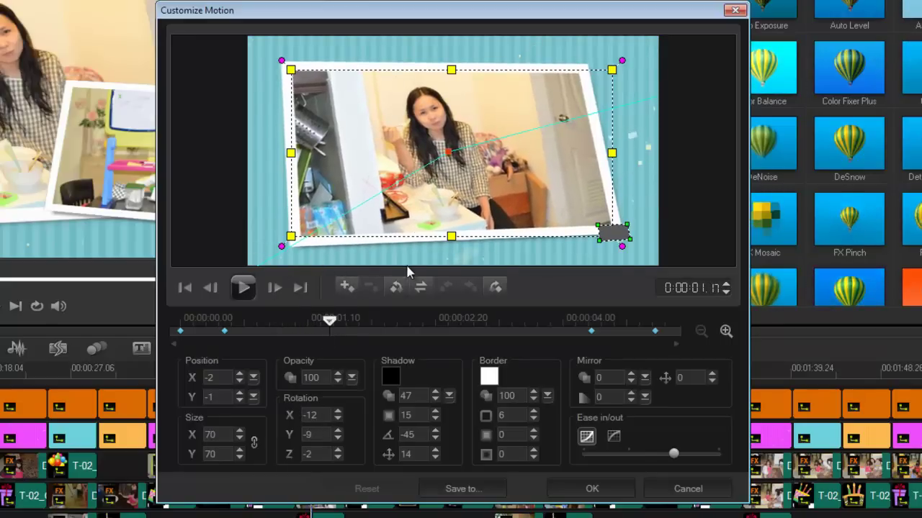
left_click(243, 288)
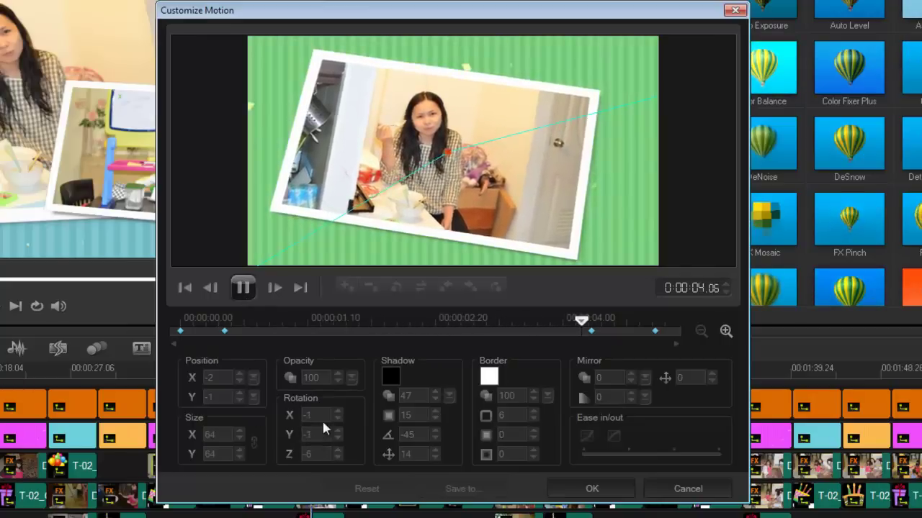
left_click(245, 287)
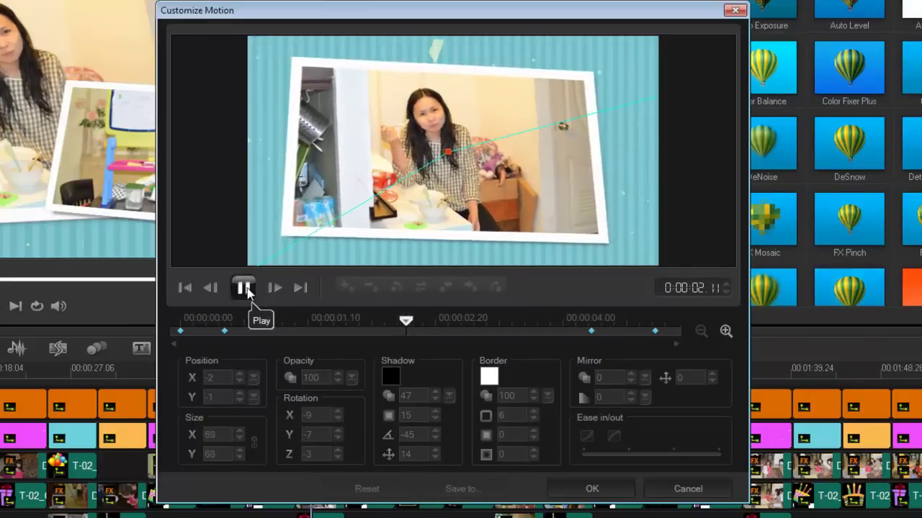
left_click(245, 288)
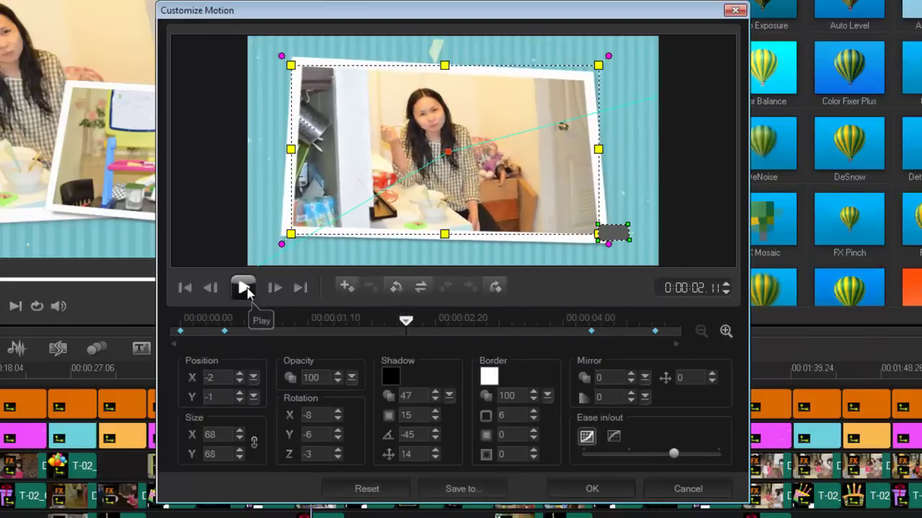
Step: Add a keyframe, lower Rotation X to -80, then cancel to discard the motion changes
left_click(337, 419)
left_click(337, 420)
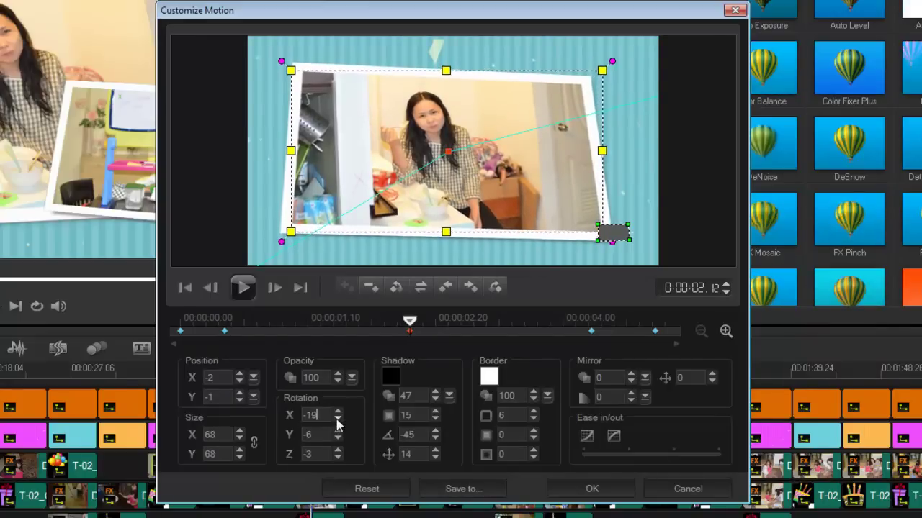
left_click(337, 422)
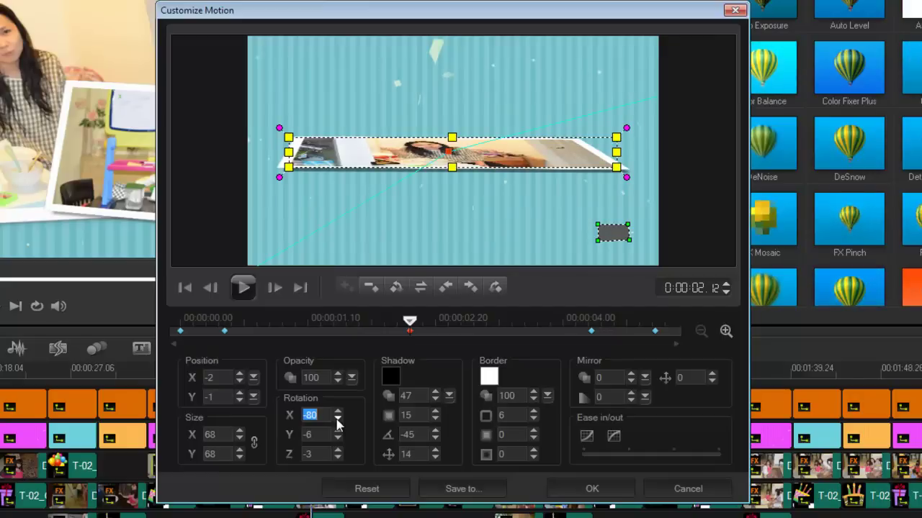
left_click(685, 489)
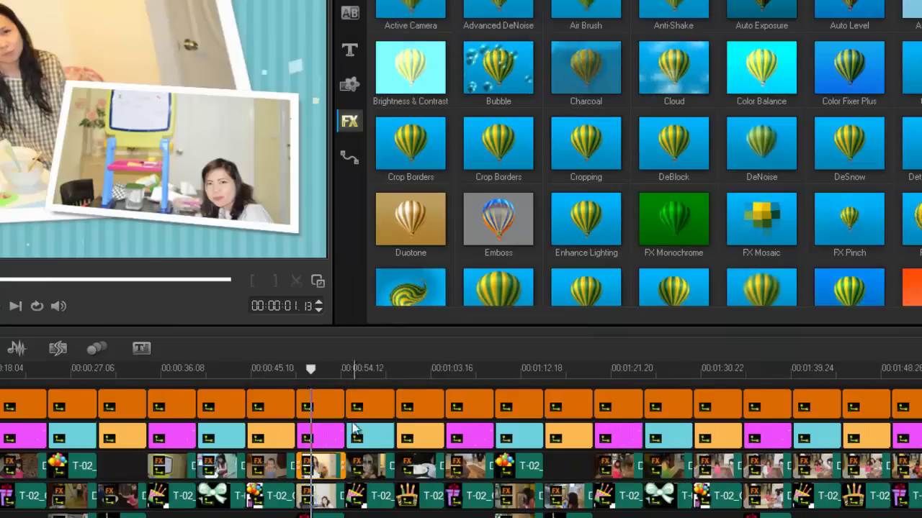
Step: Scrub the project, jump to 00:00:47.11 and show the baby photo clip's options
left_click_drag(339, 369, 828, 405)
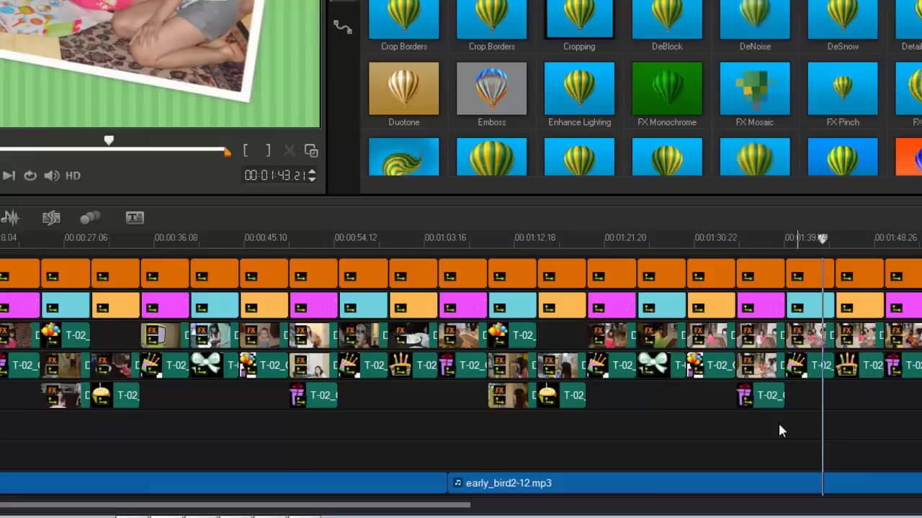
left_click(263, 335)
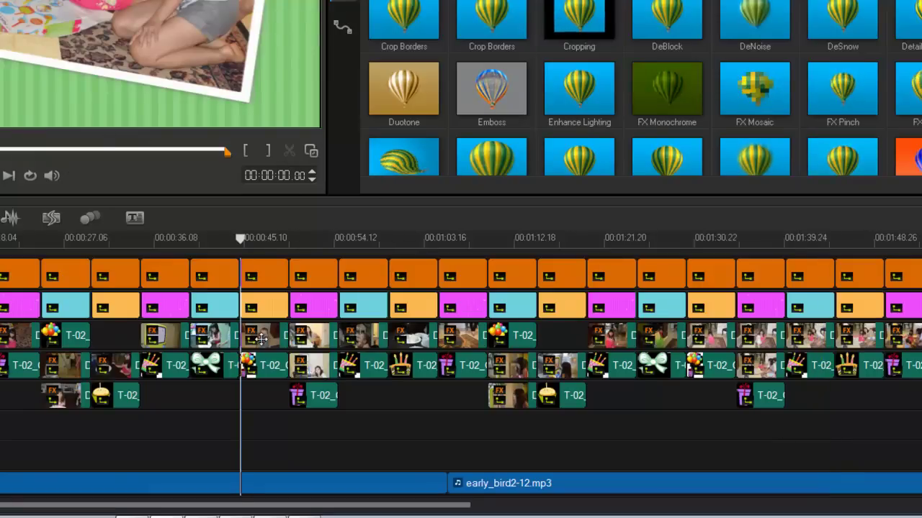
left_click(257, 240)
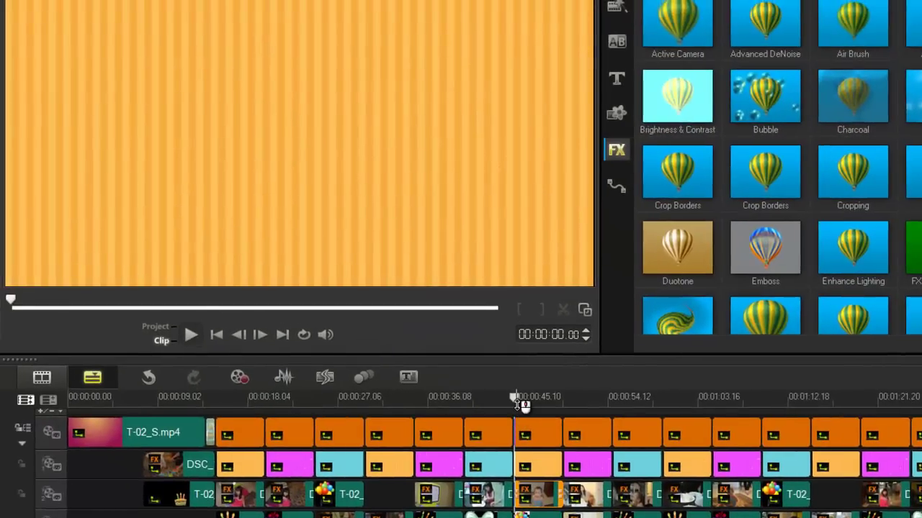
left_click(537, 398)
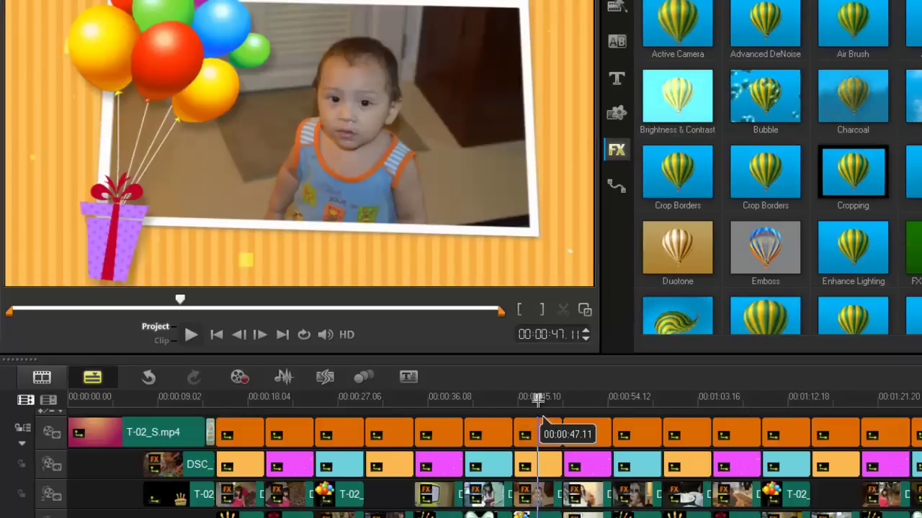
left_click(534, 491)
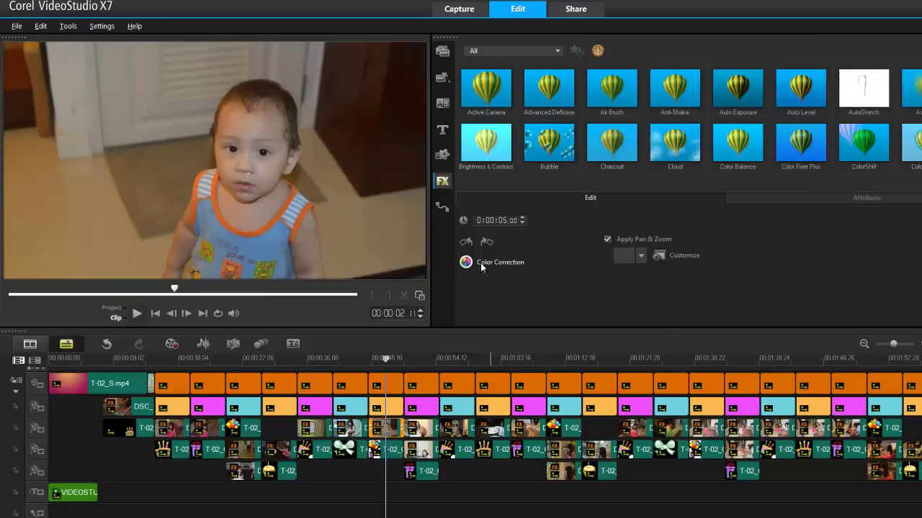
Step: In Share, choose MPEG-2 output with the 720 x 480, 4:3, 60i, 8Mbps profile
left_click(596, 13)
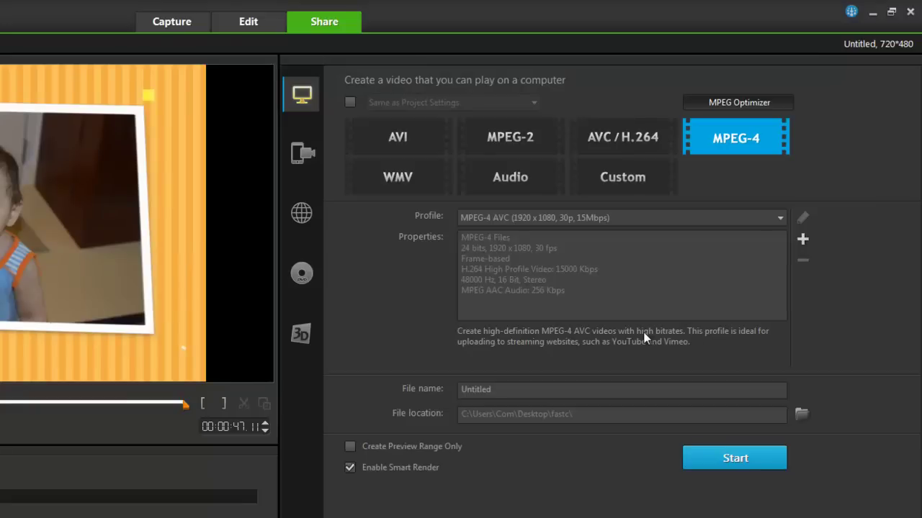
left_click(781, 217)
left_click(781, 217)
left_click(631, 137)
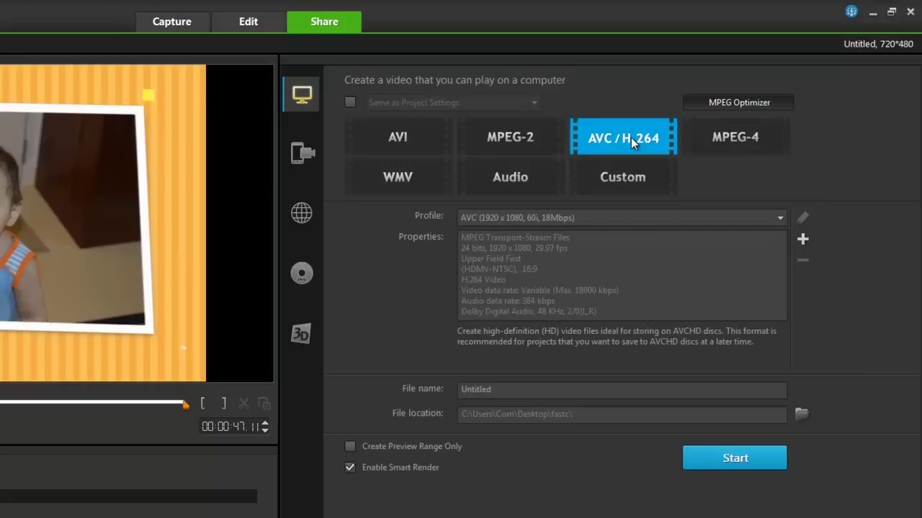
left_click(534, 139)
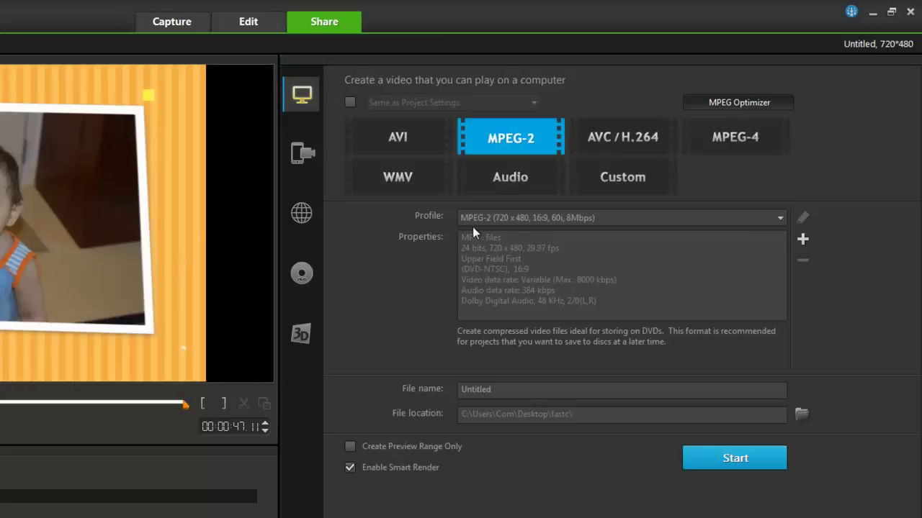
left_click(779, 218)
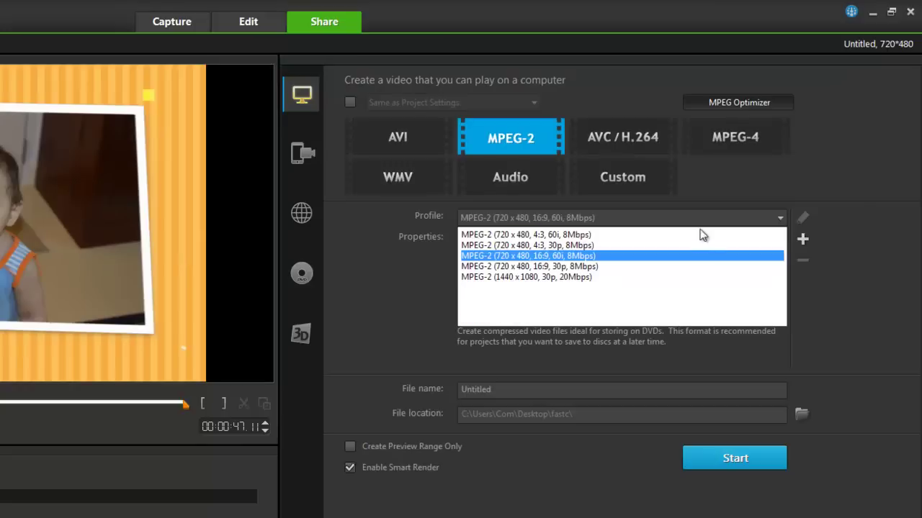
left_click(677, 233)
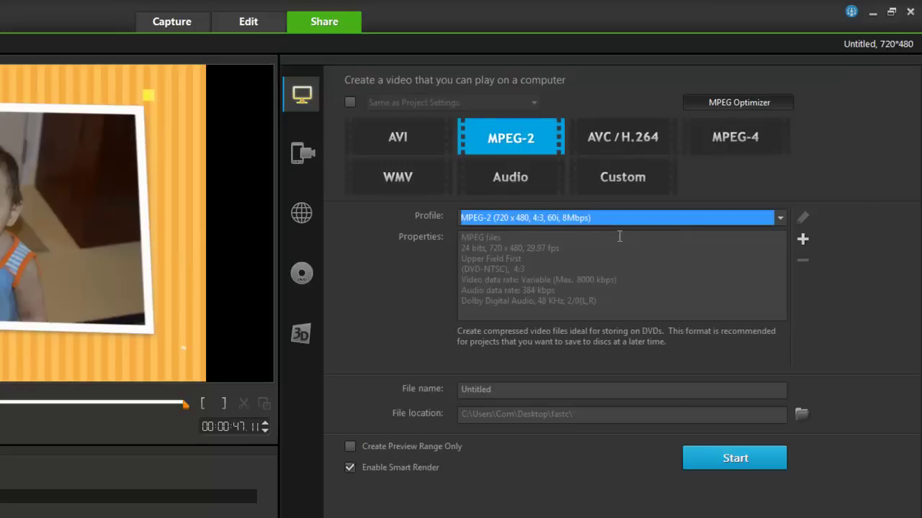
left_click(803, 240)
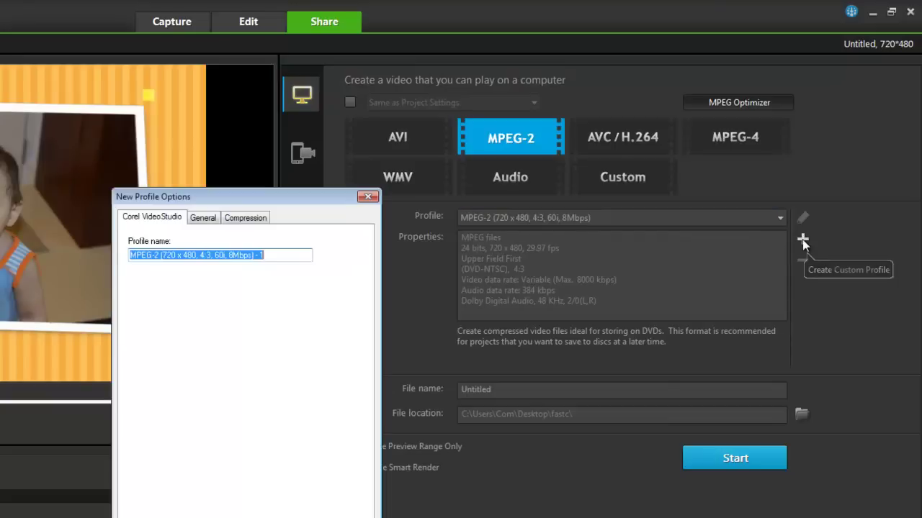
left_click(213, 220)
left_click(254, 223)
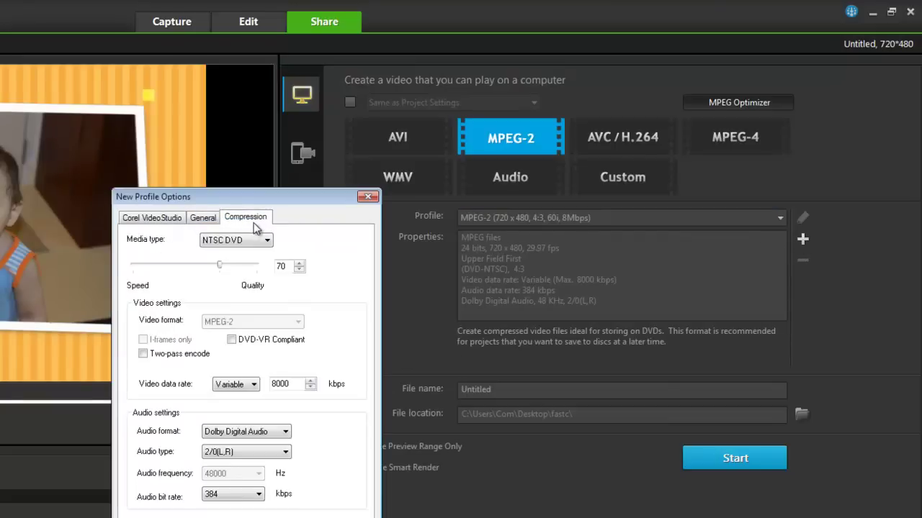
left_click(194, 219)
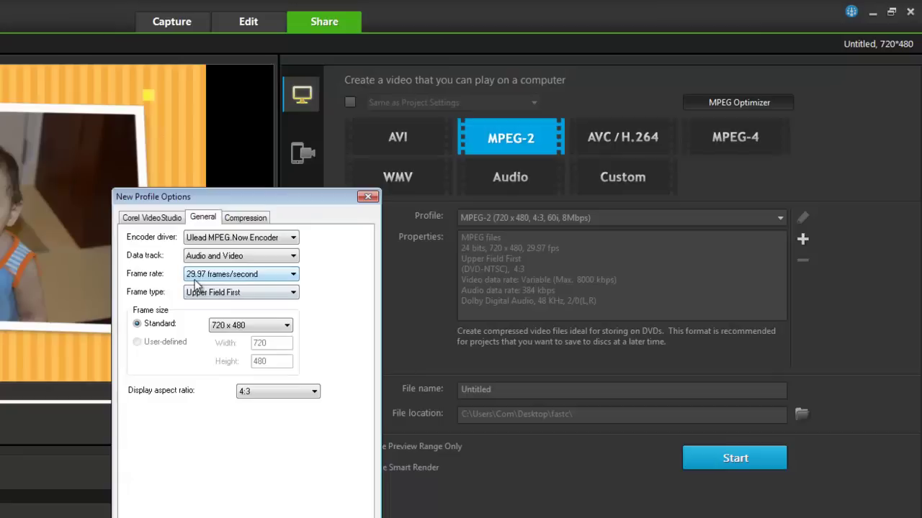
left_click(367, 197)
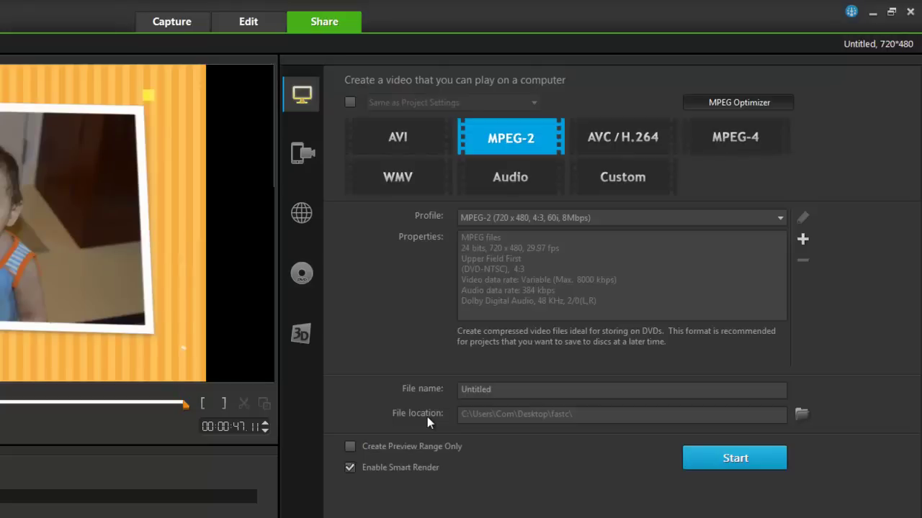
Step: Switch back to the Edit workspace to show the slideshow timeline
left_click(248, 21)
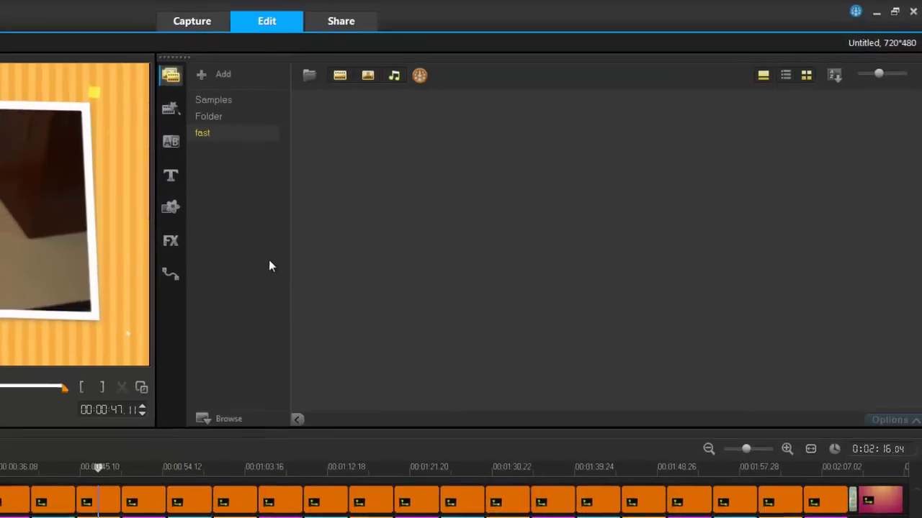